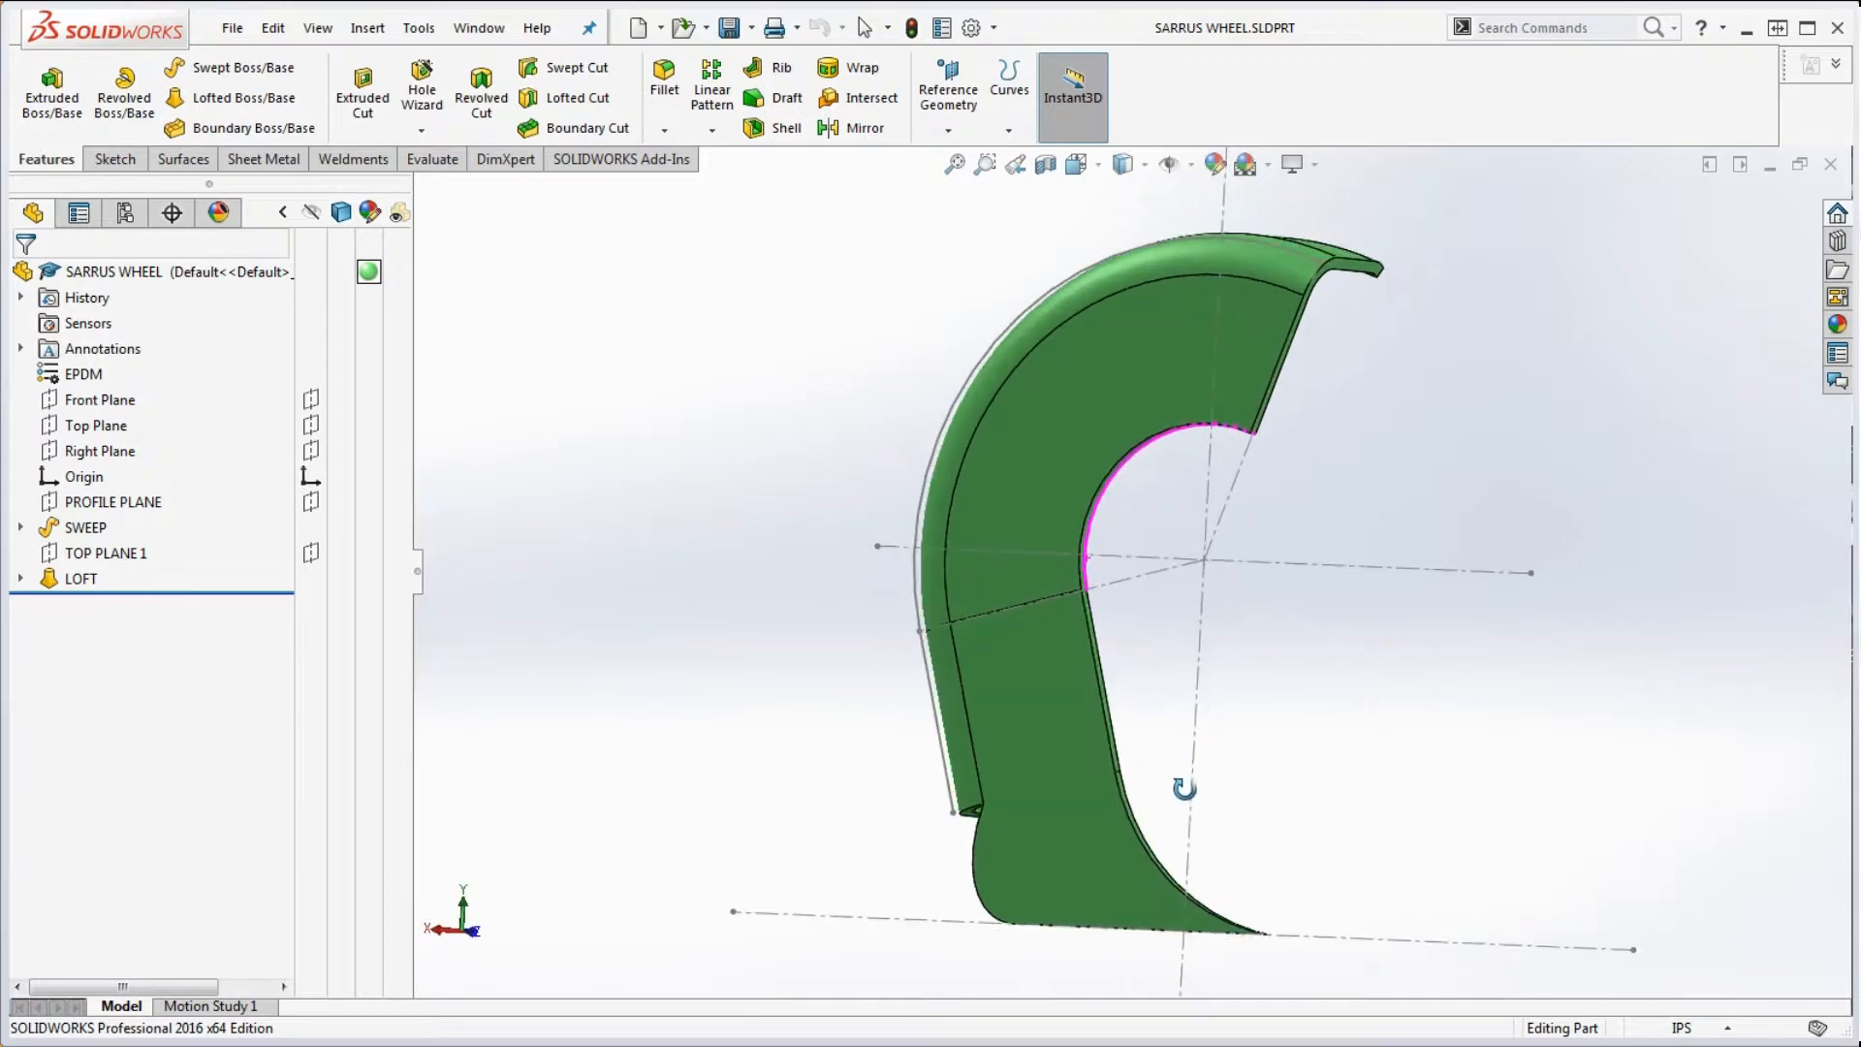
Inspect the lower part of the model and the PROFILE 1 and PROFILE 2 sketches used by the LOFT feature
scroll(1213, 831, down, 1)
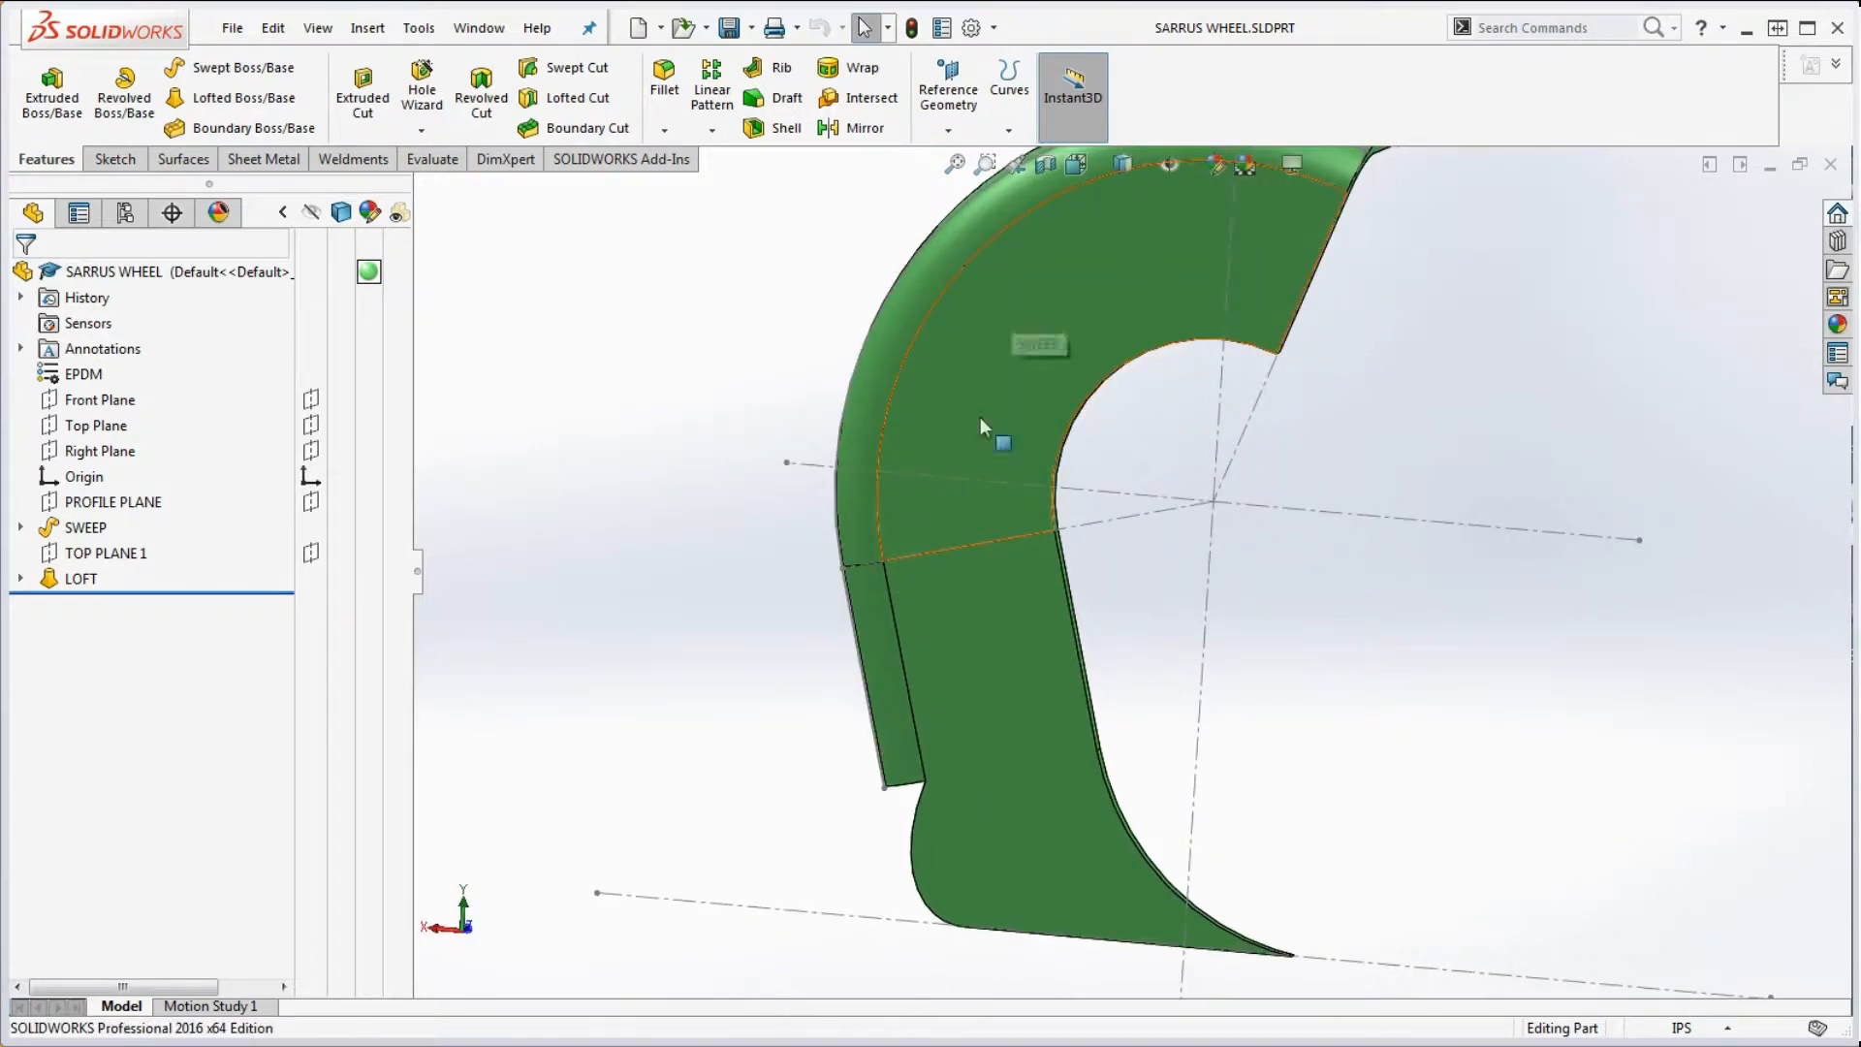
scroll(969, 528, up, 3)
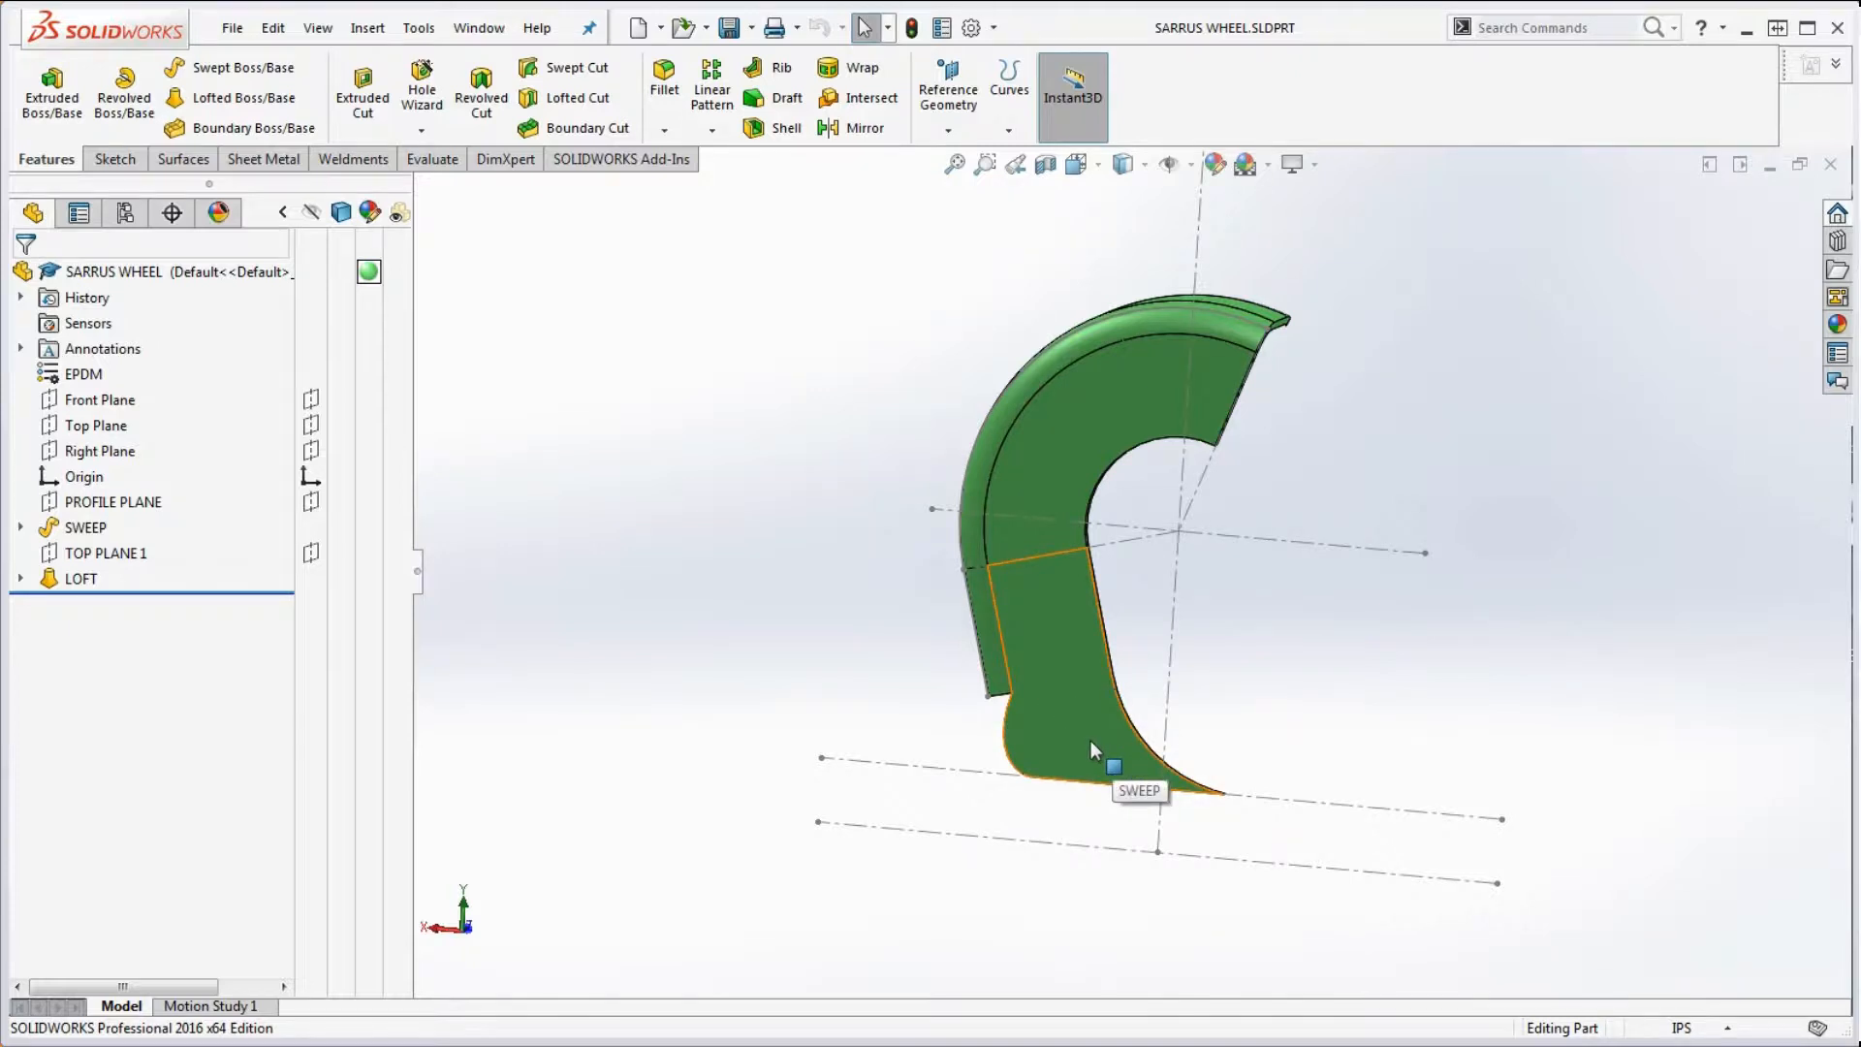
scroll(1090, 735, down, 5)
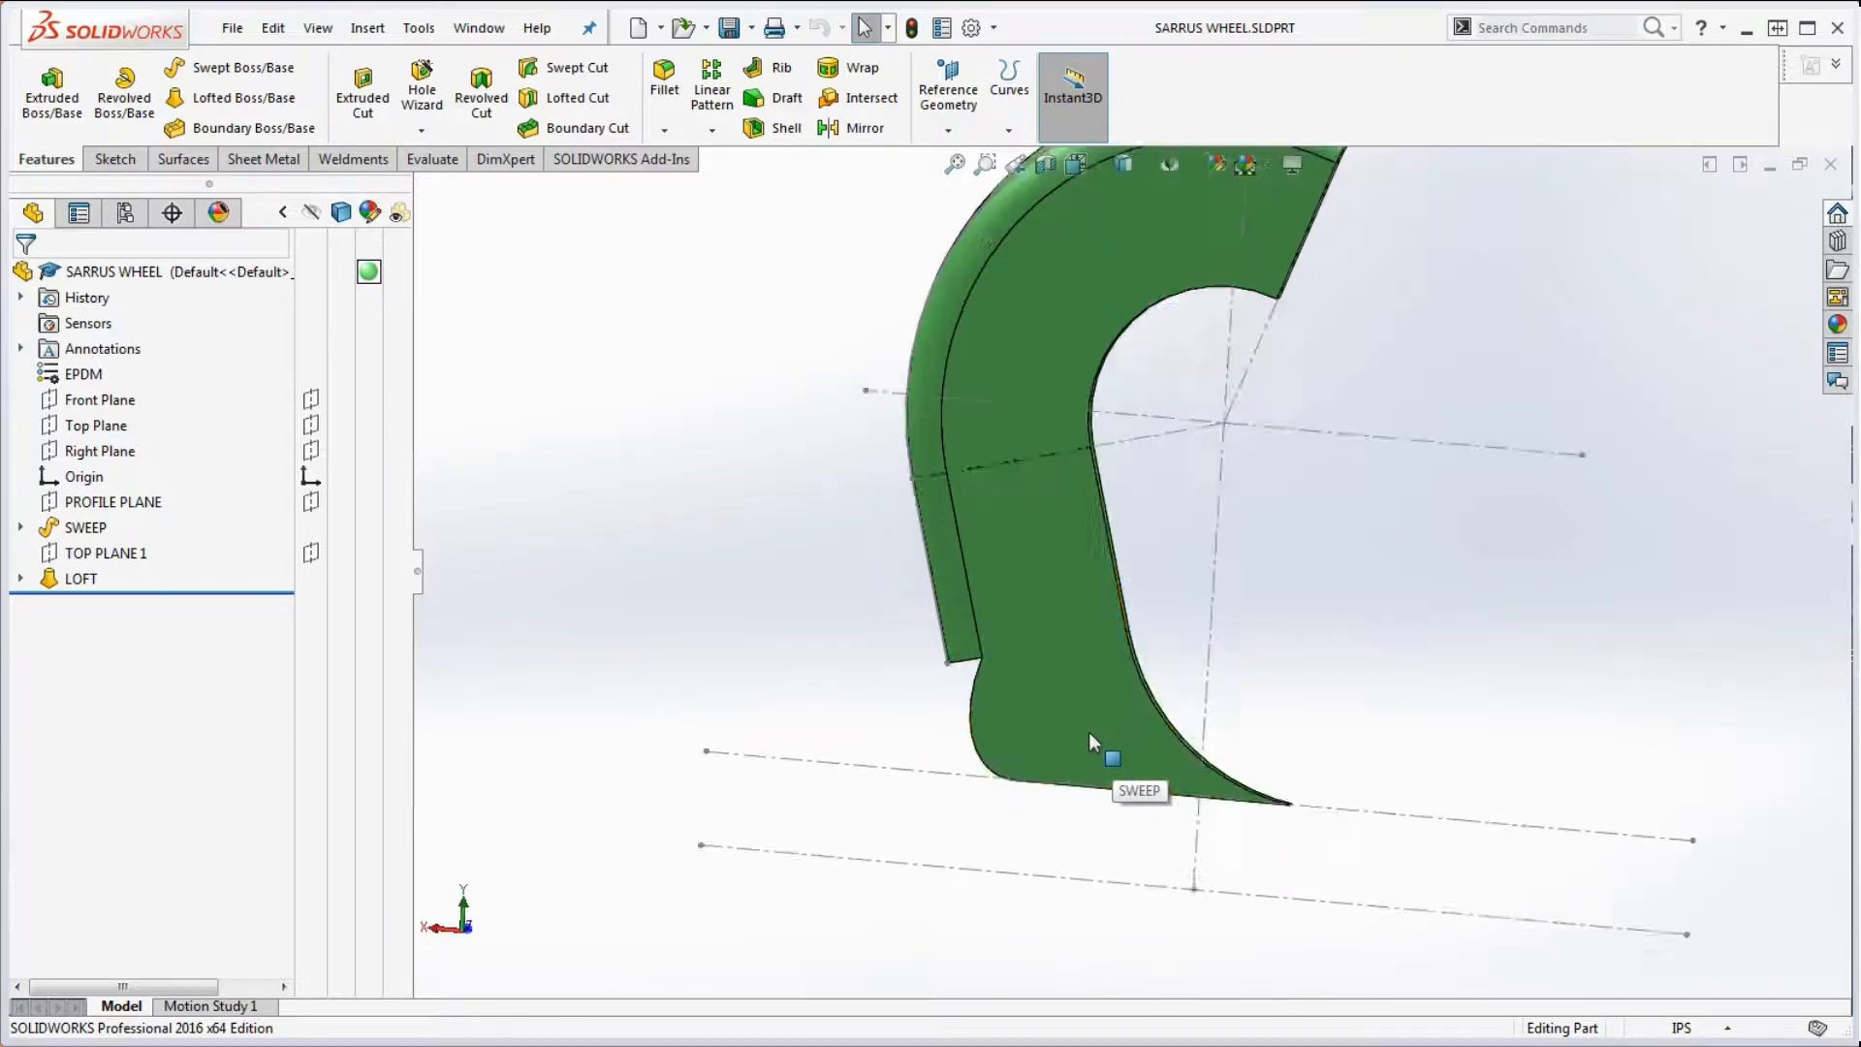
click(20, 578)
click(101, 605)
middle_drag(574, 694, 504, 601)
click(122, 630)
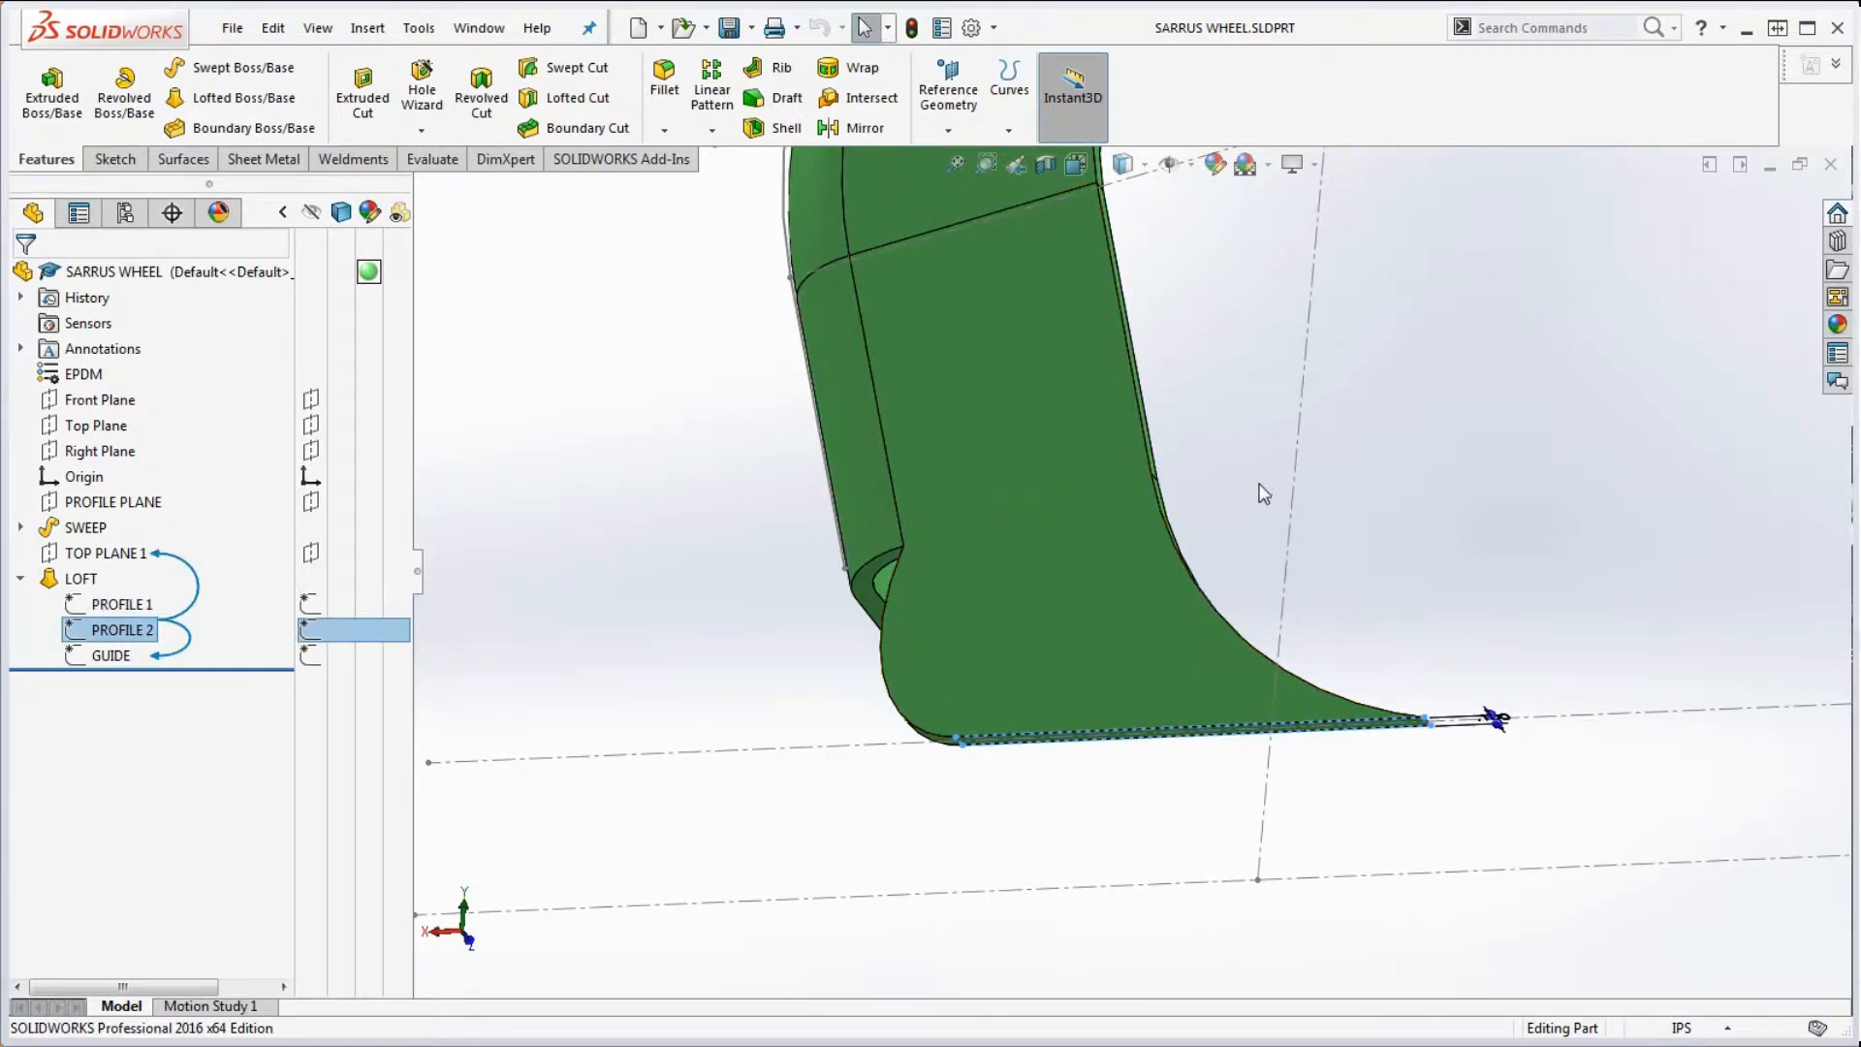
middle_drag(1259, 485, 1276, 576)
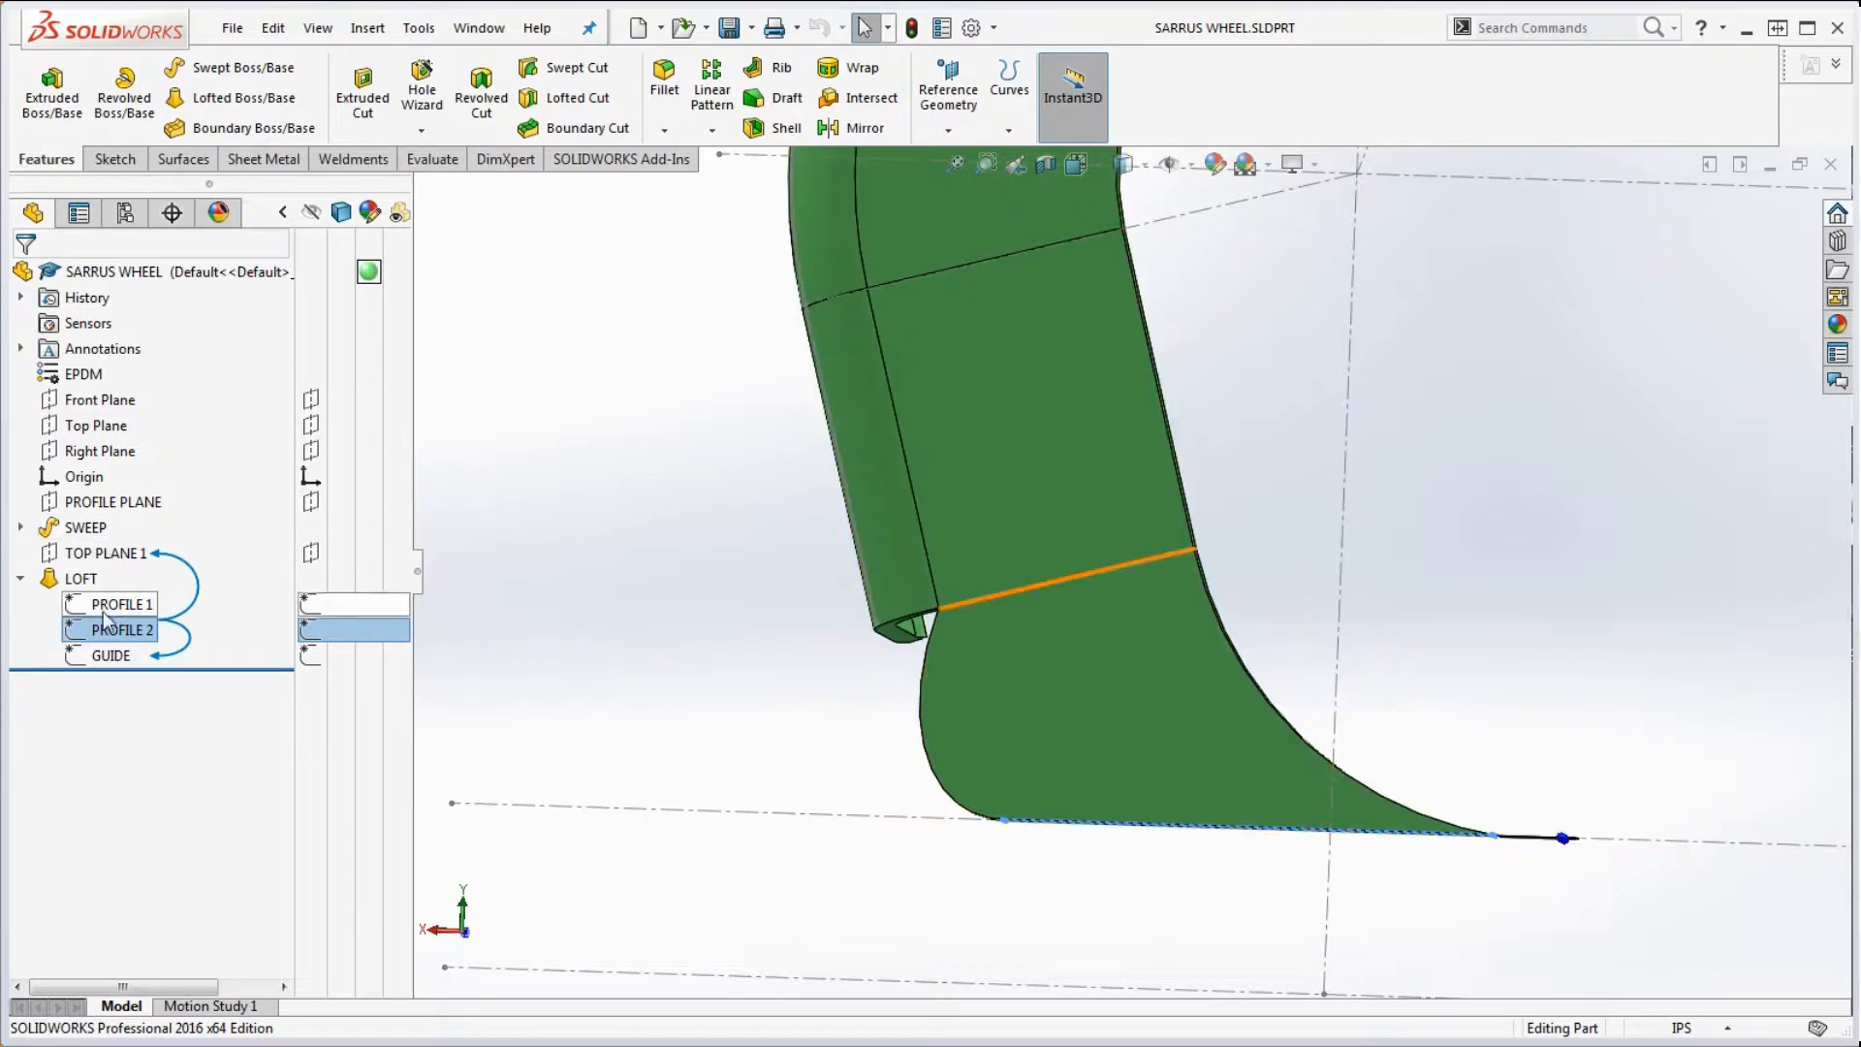
Open the LOFT feature for editing and clear its GUIDE sketch from the guide curves
right_click(78, 579)
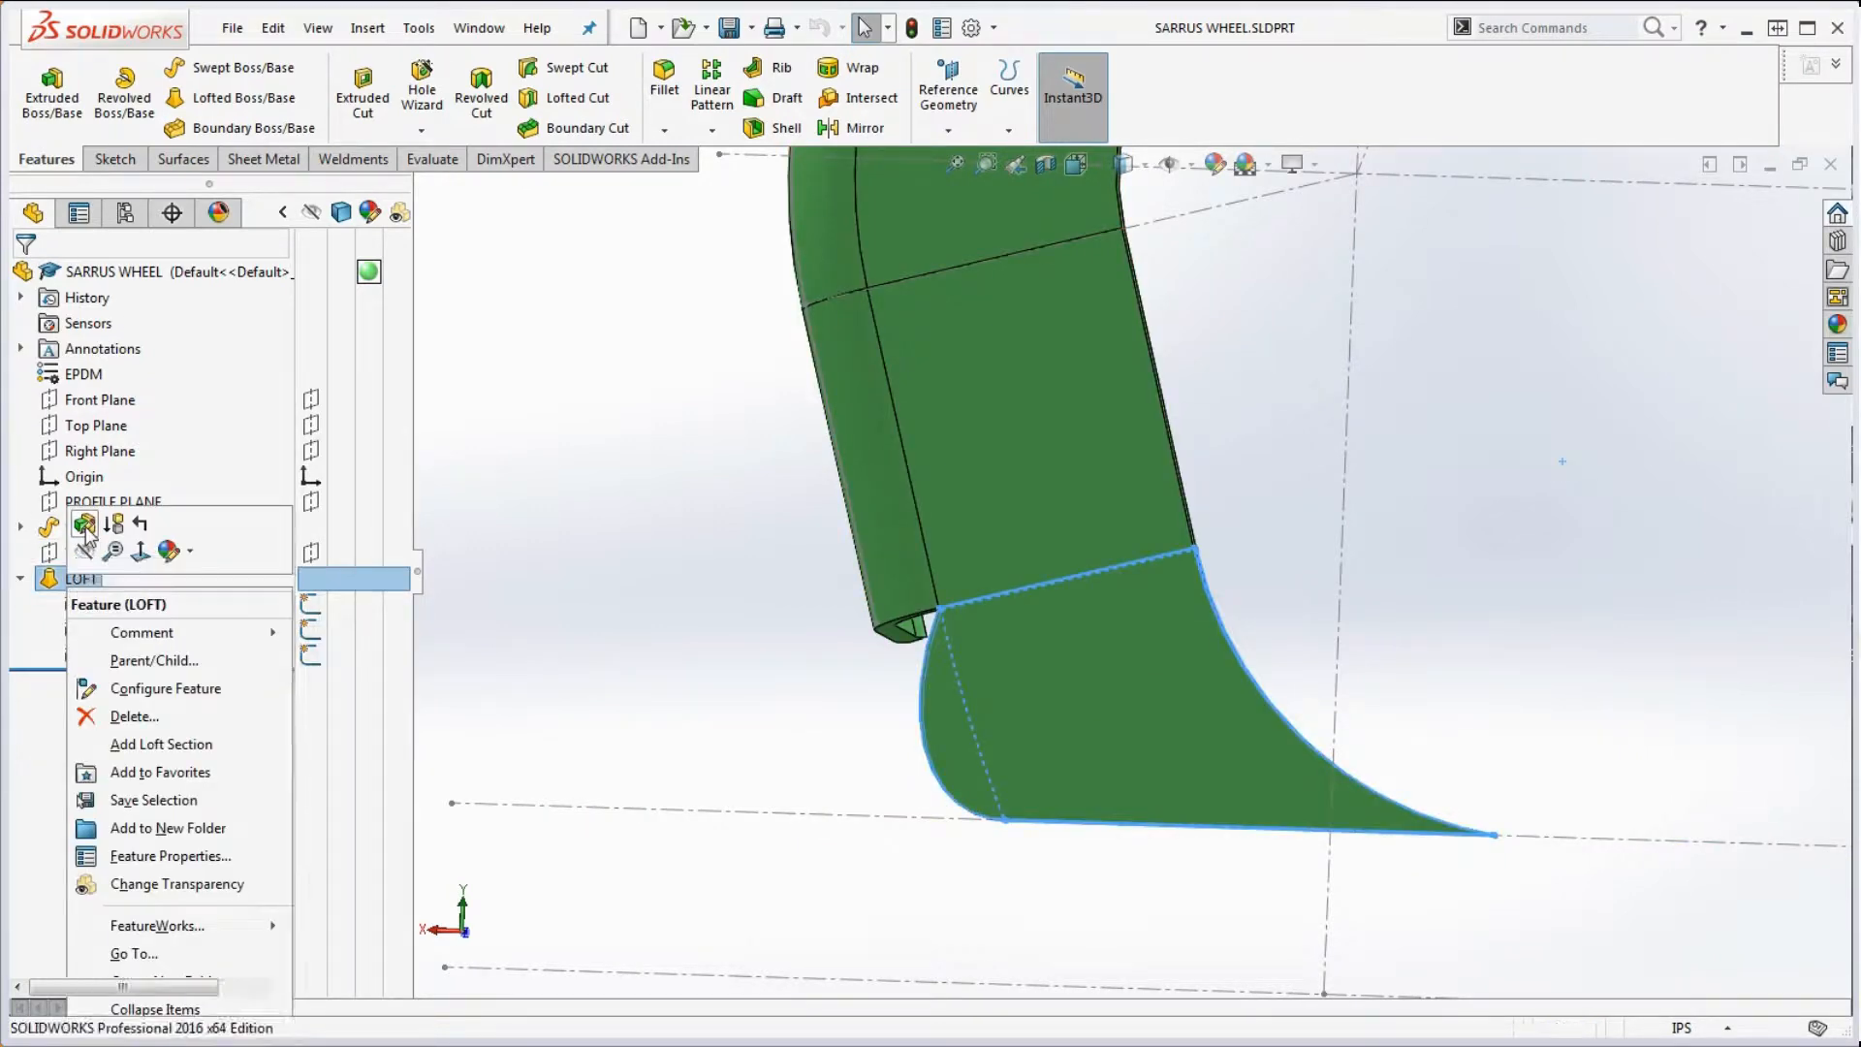
click(85, 528)
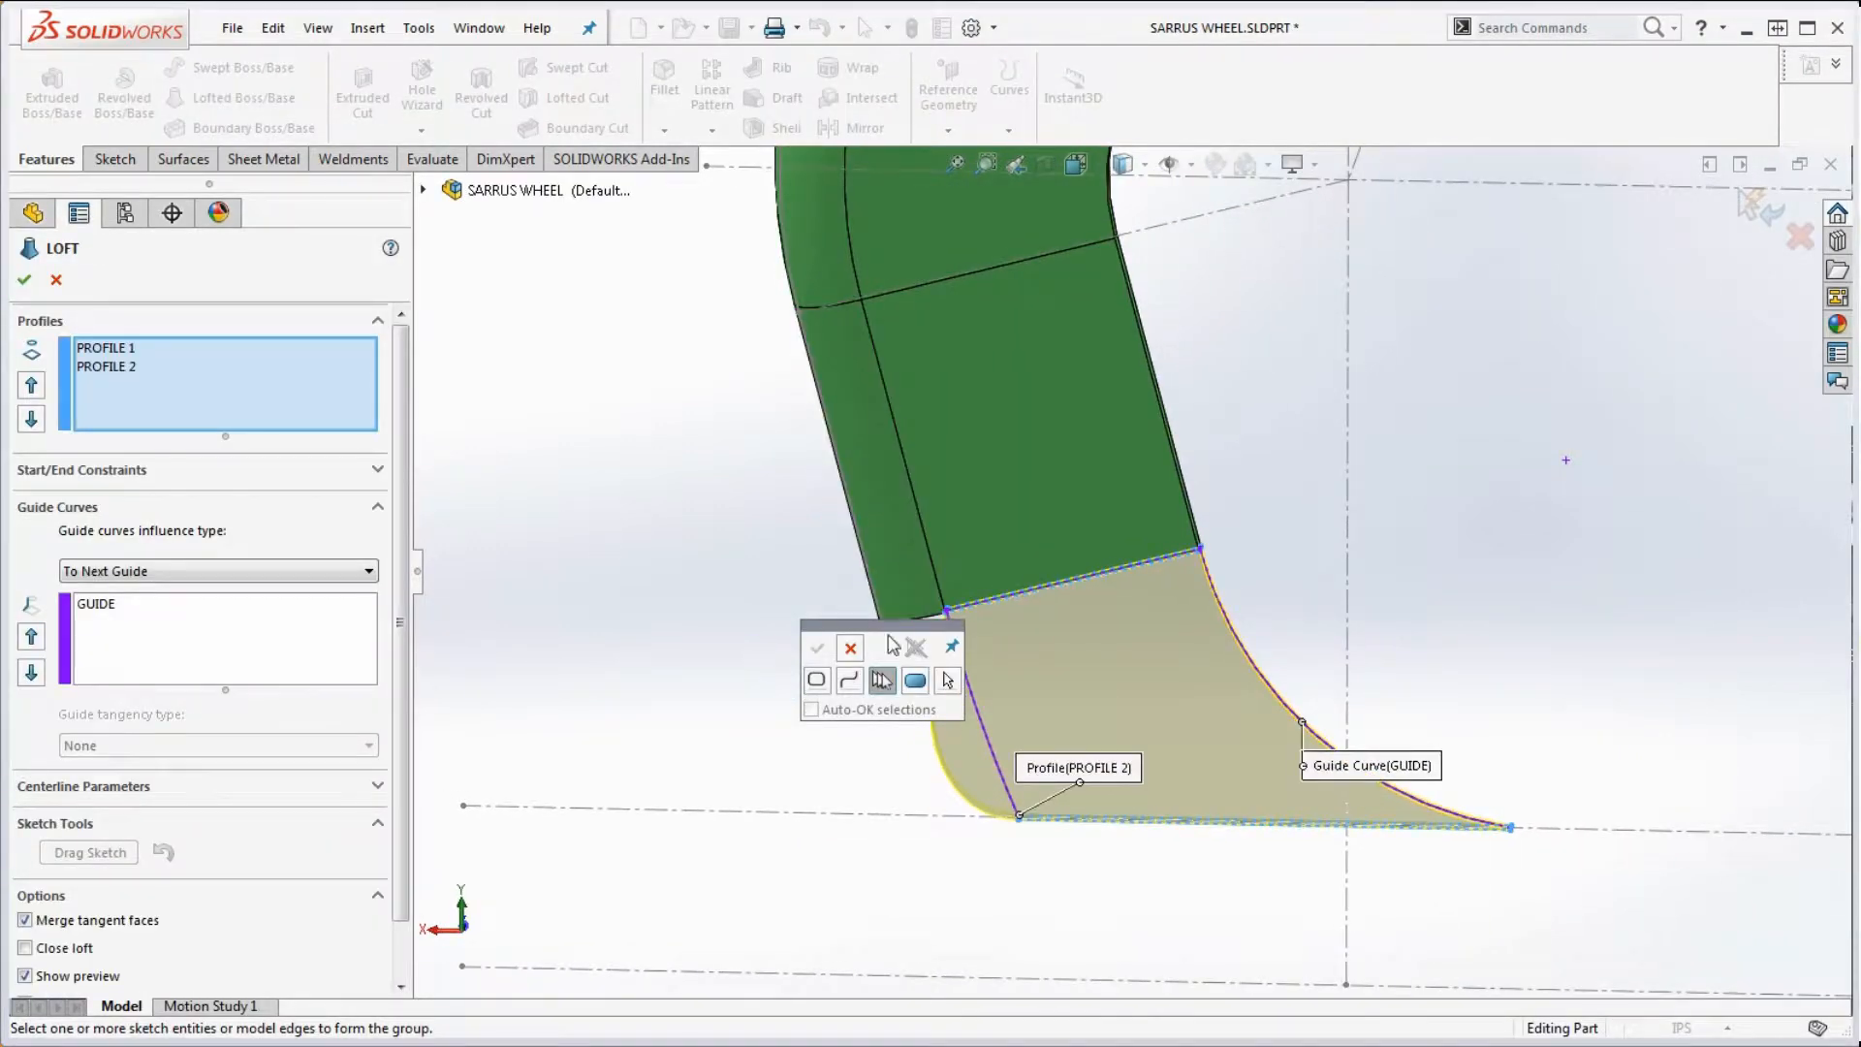
drag(891, 643, 642, 303)
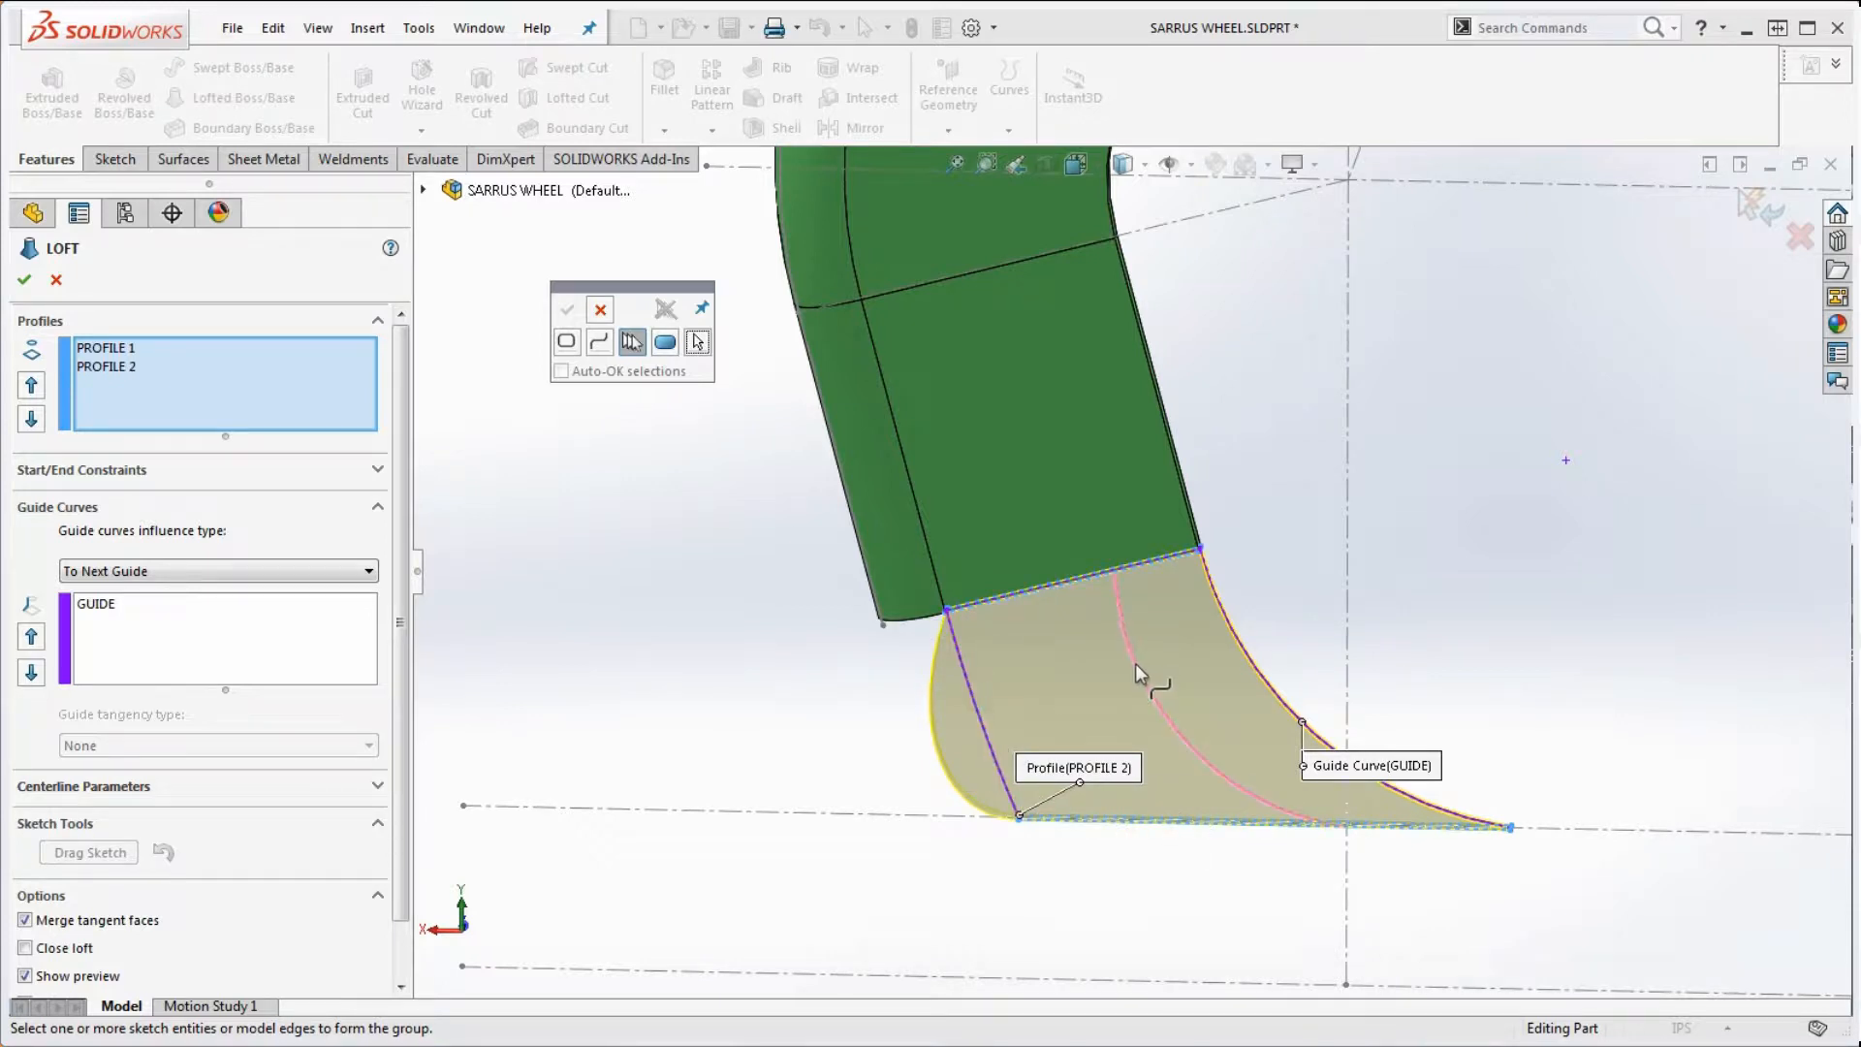
drag(625, 290, 601, 263)
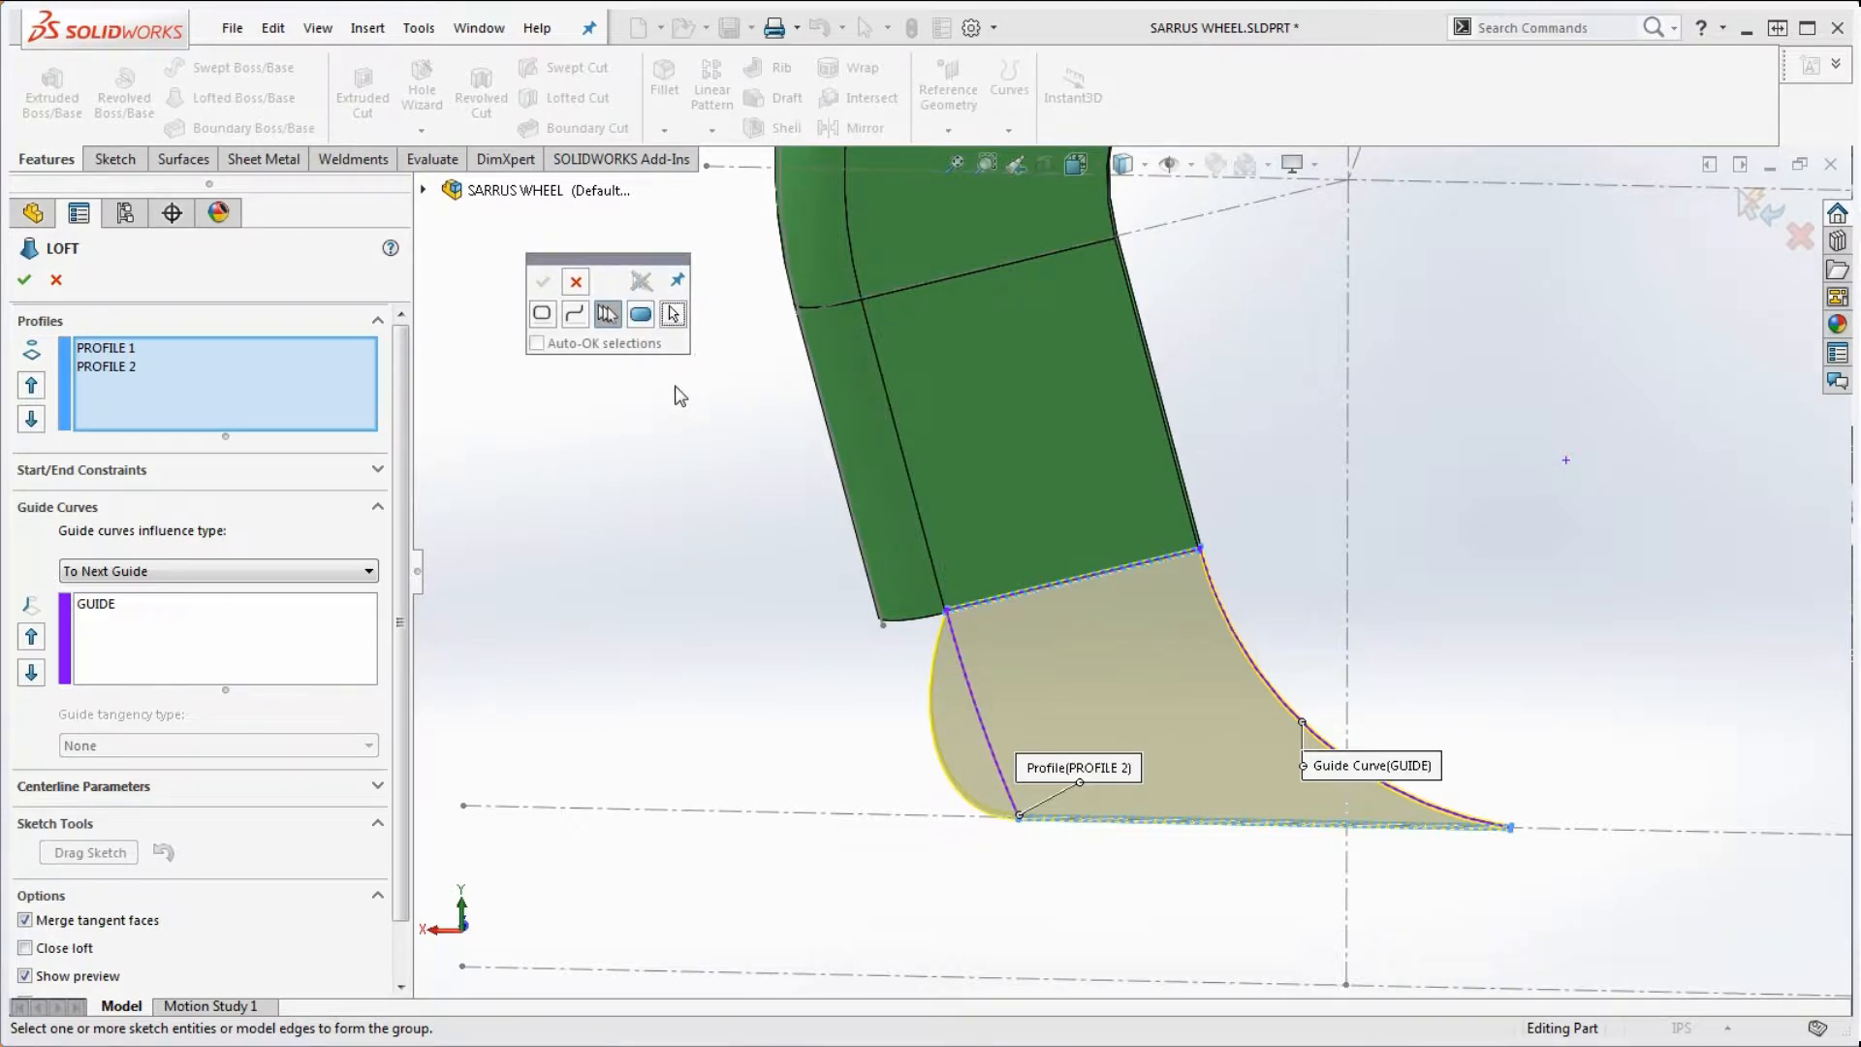
click(92, 604)
right_click(94, 604)
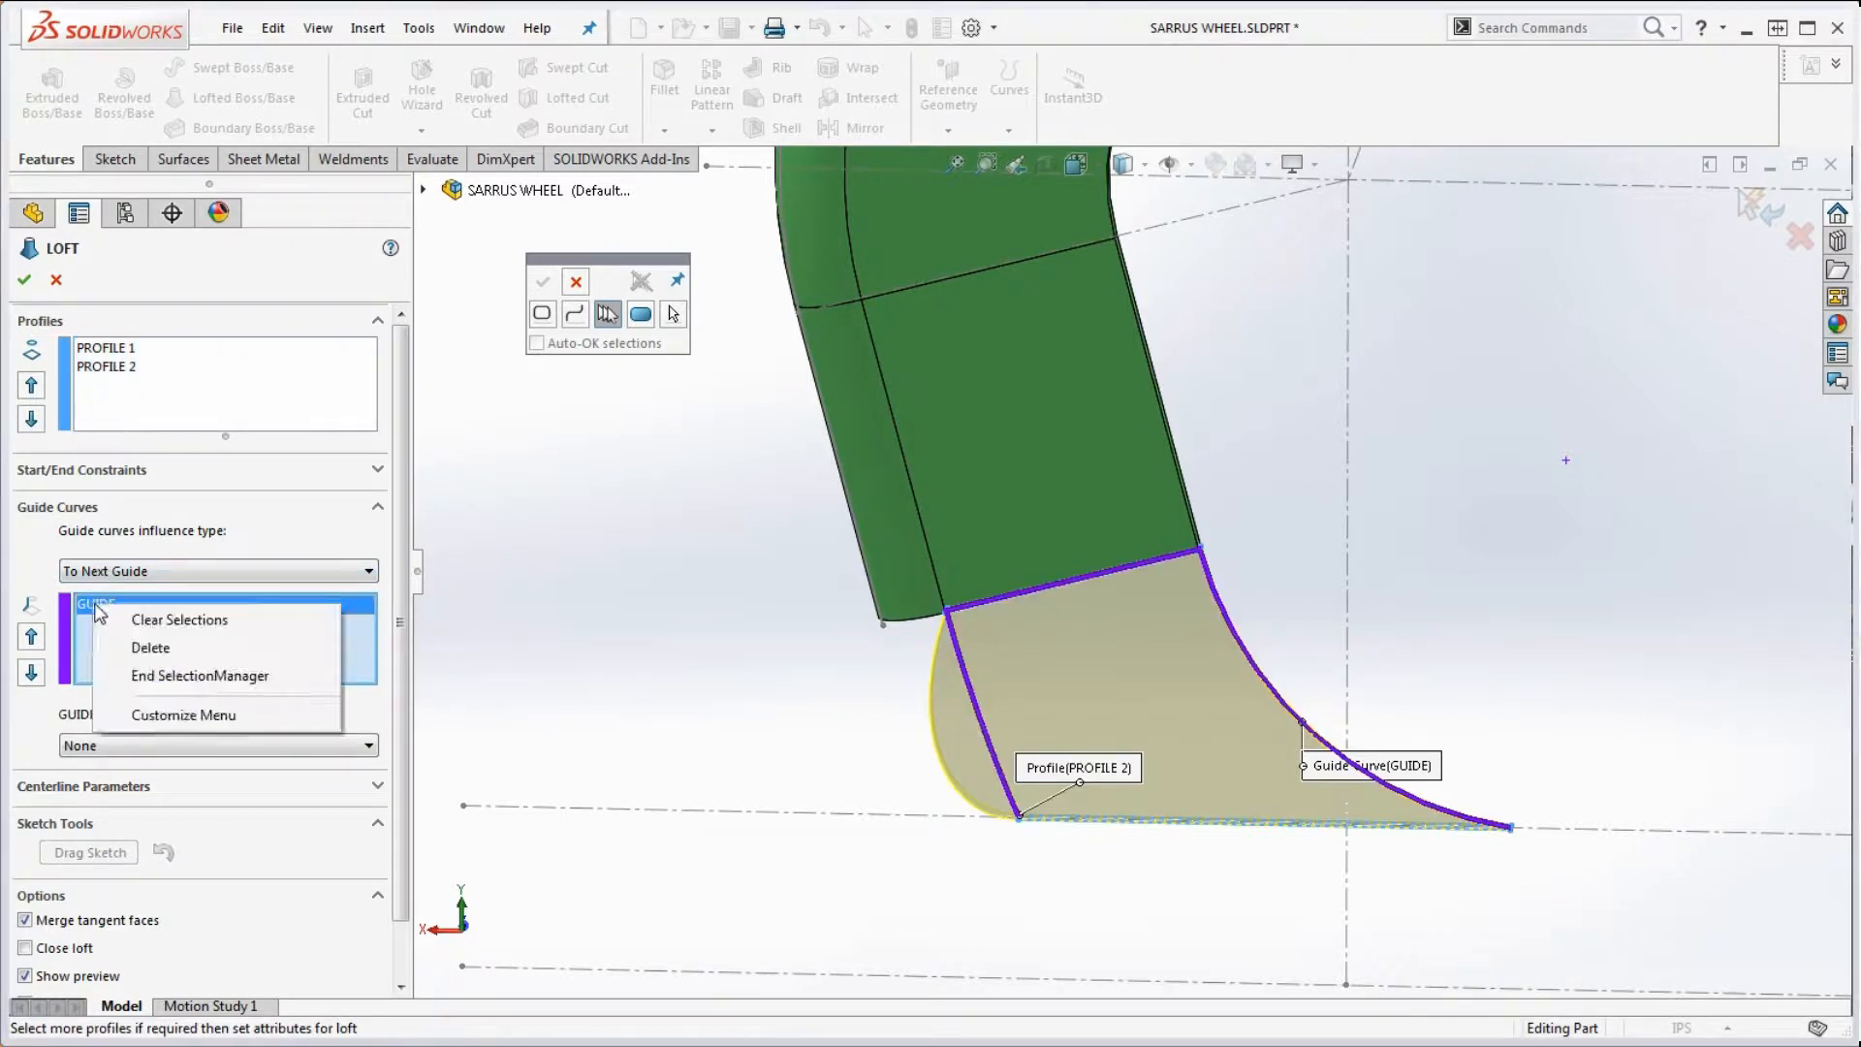
click(186, 619)
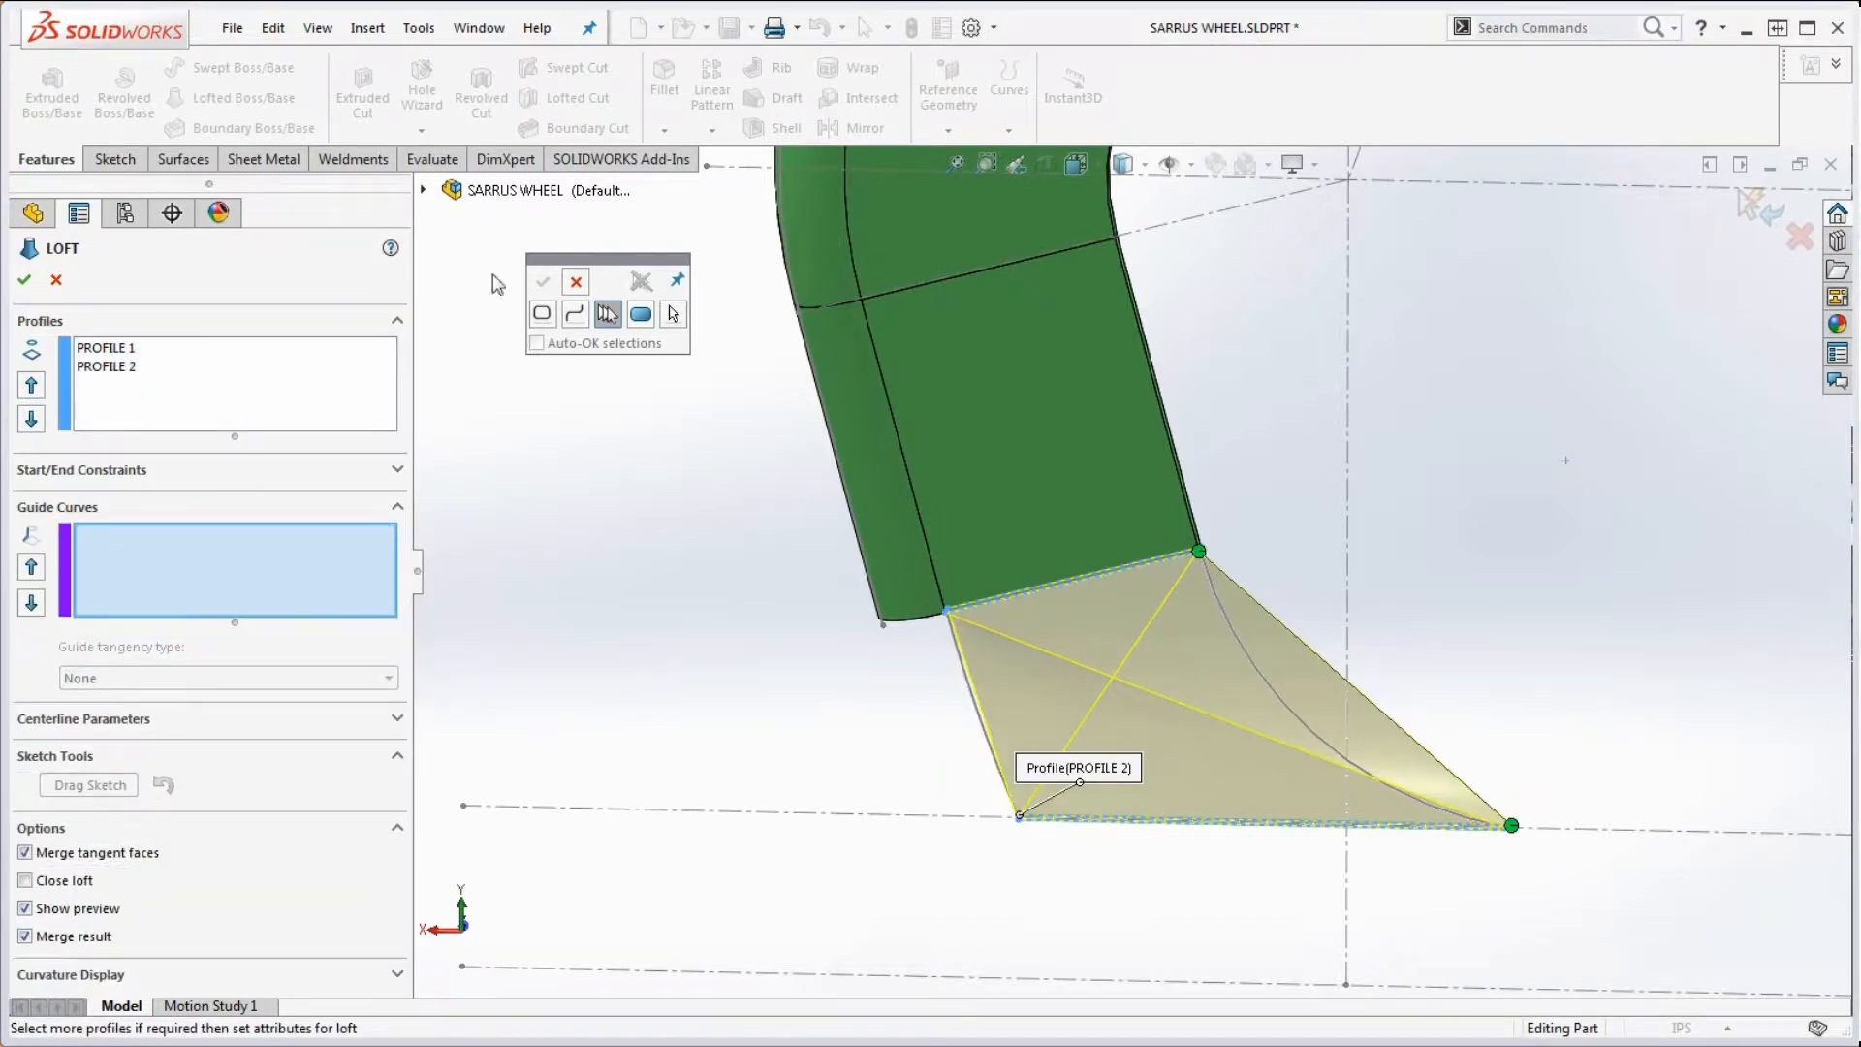
Try to pick a single curve of the GUIDE sketch as guide curve with closed loop and open loop selection
click(545, 316)
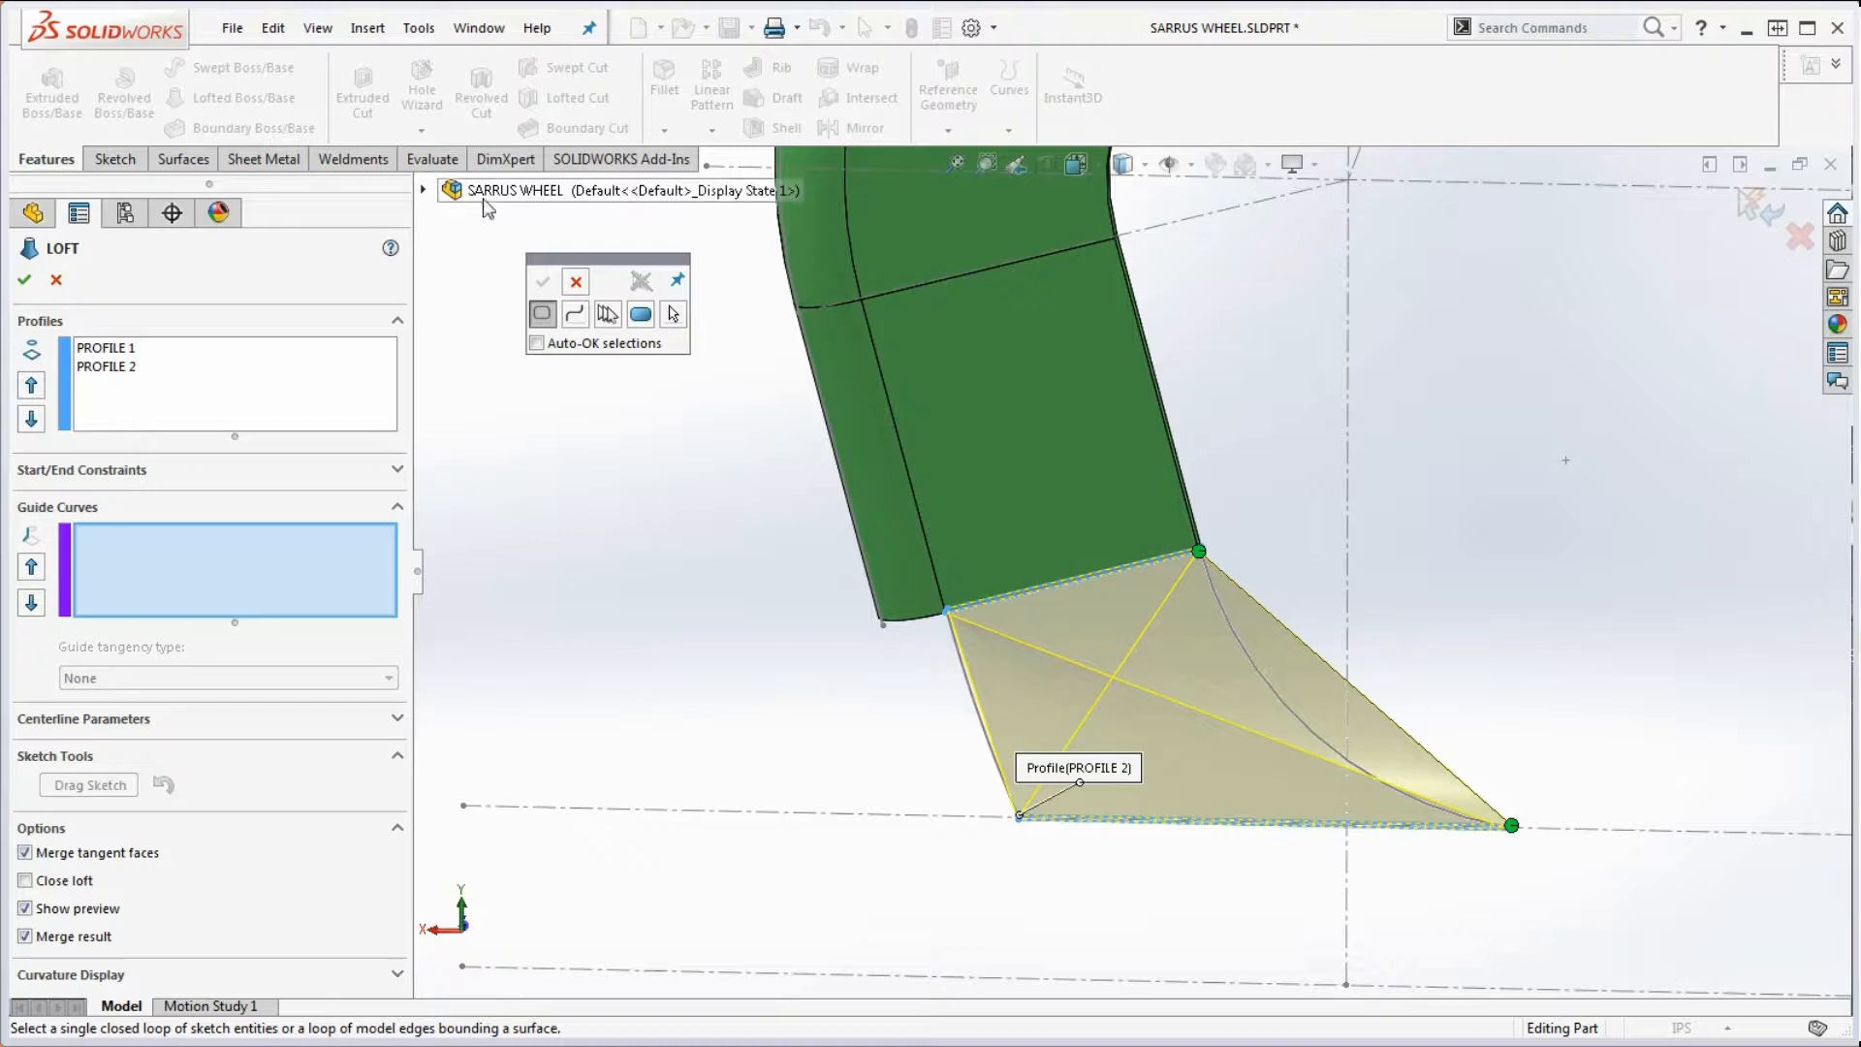
click(423, 190)
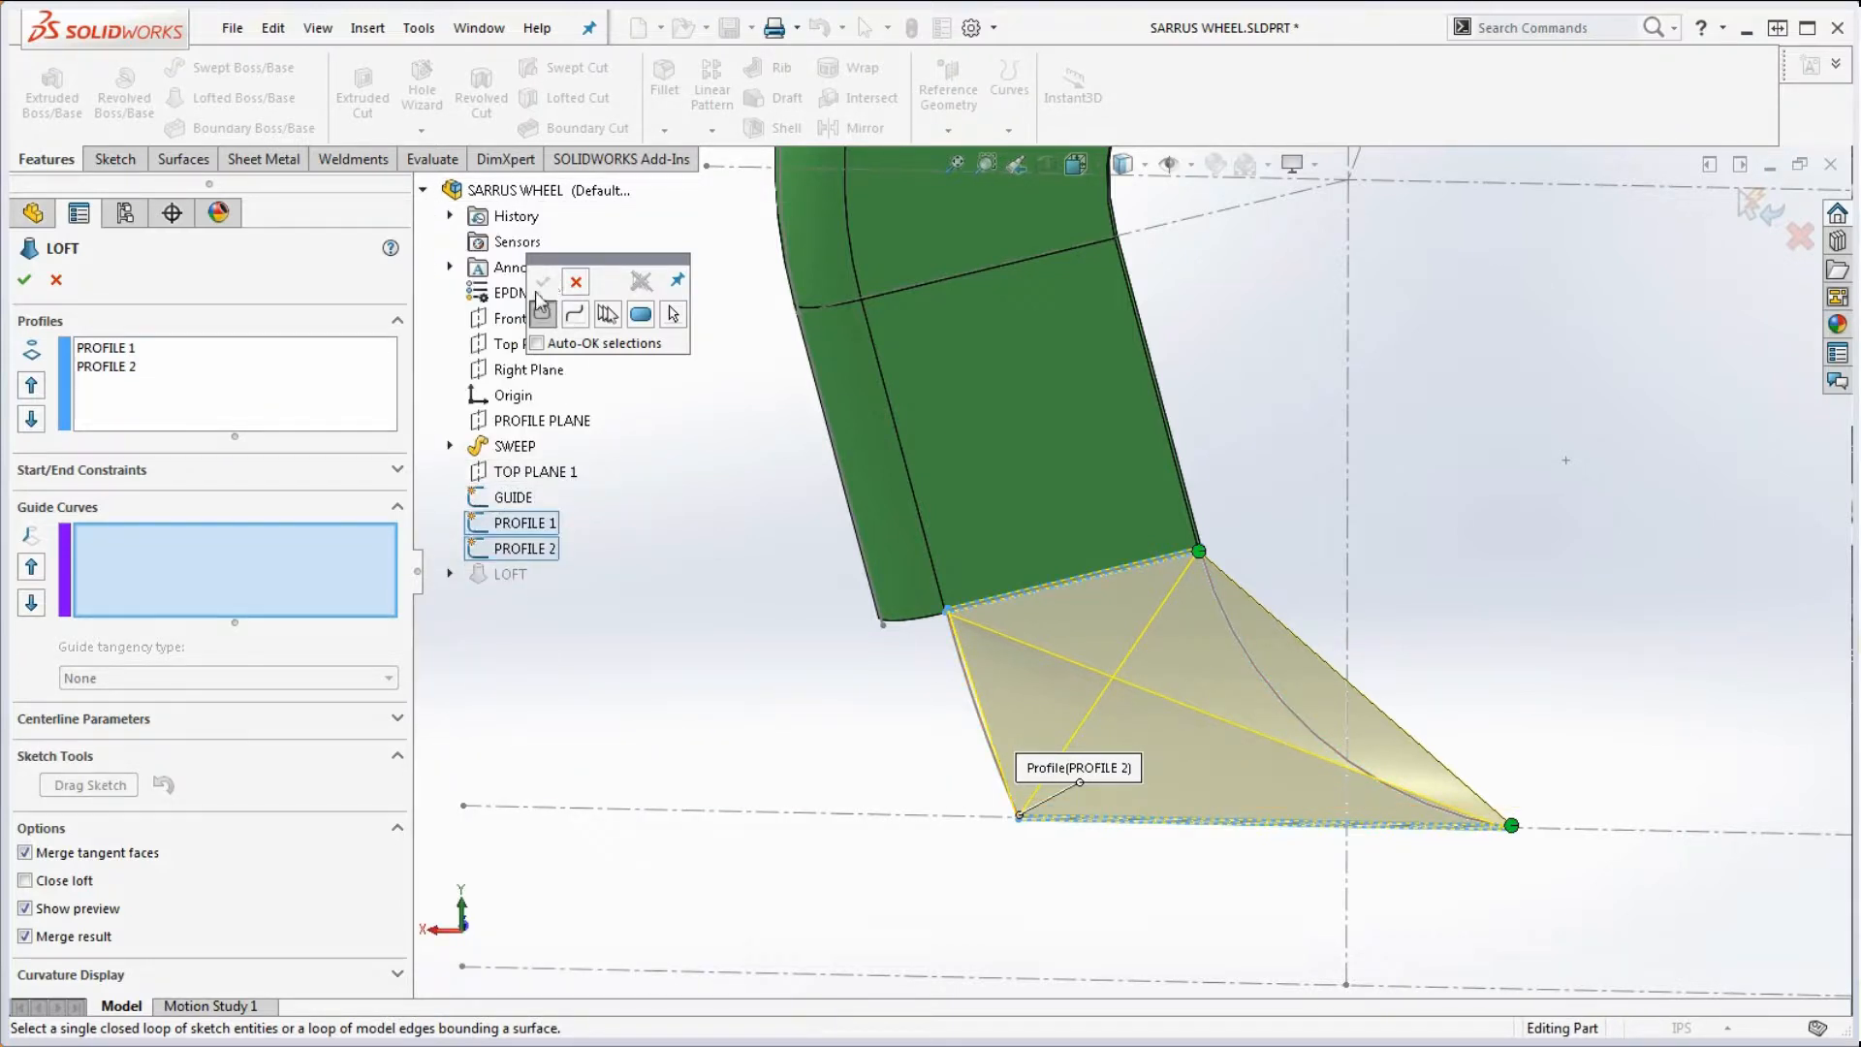
drag(638, 260, 711, 314)
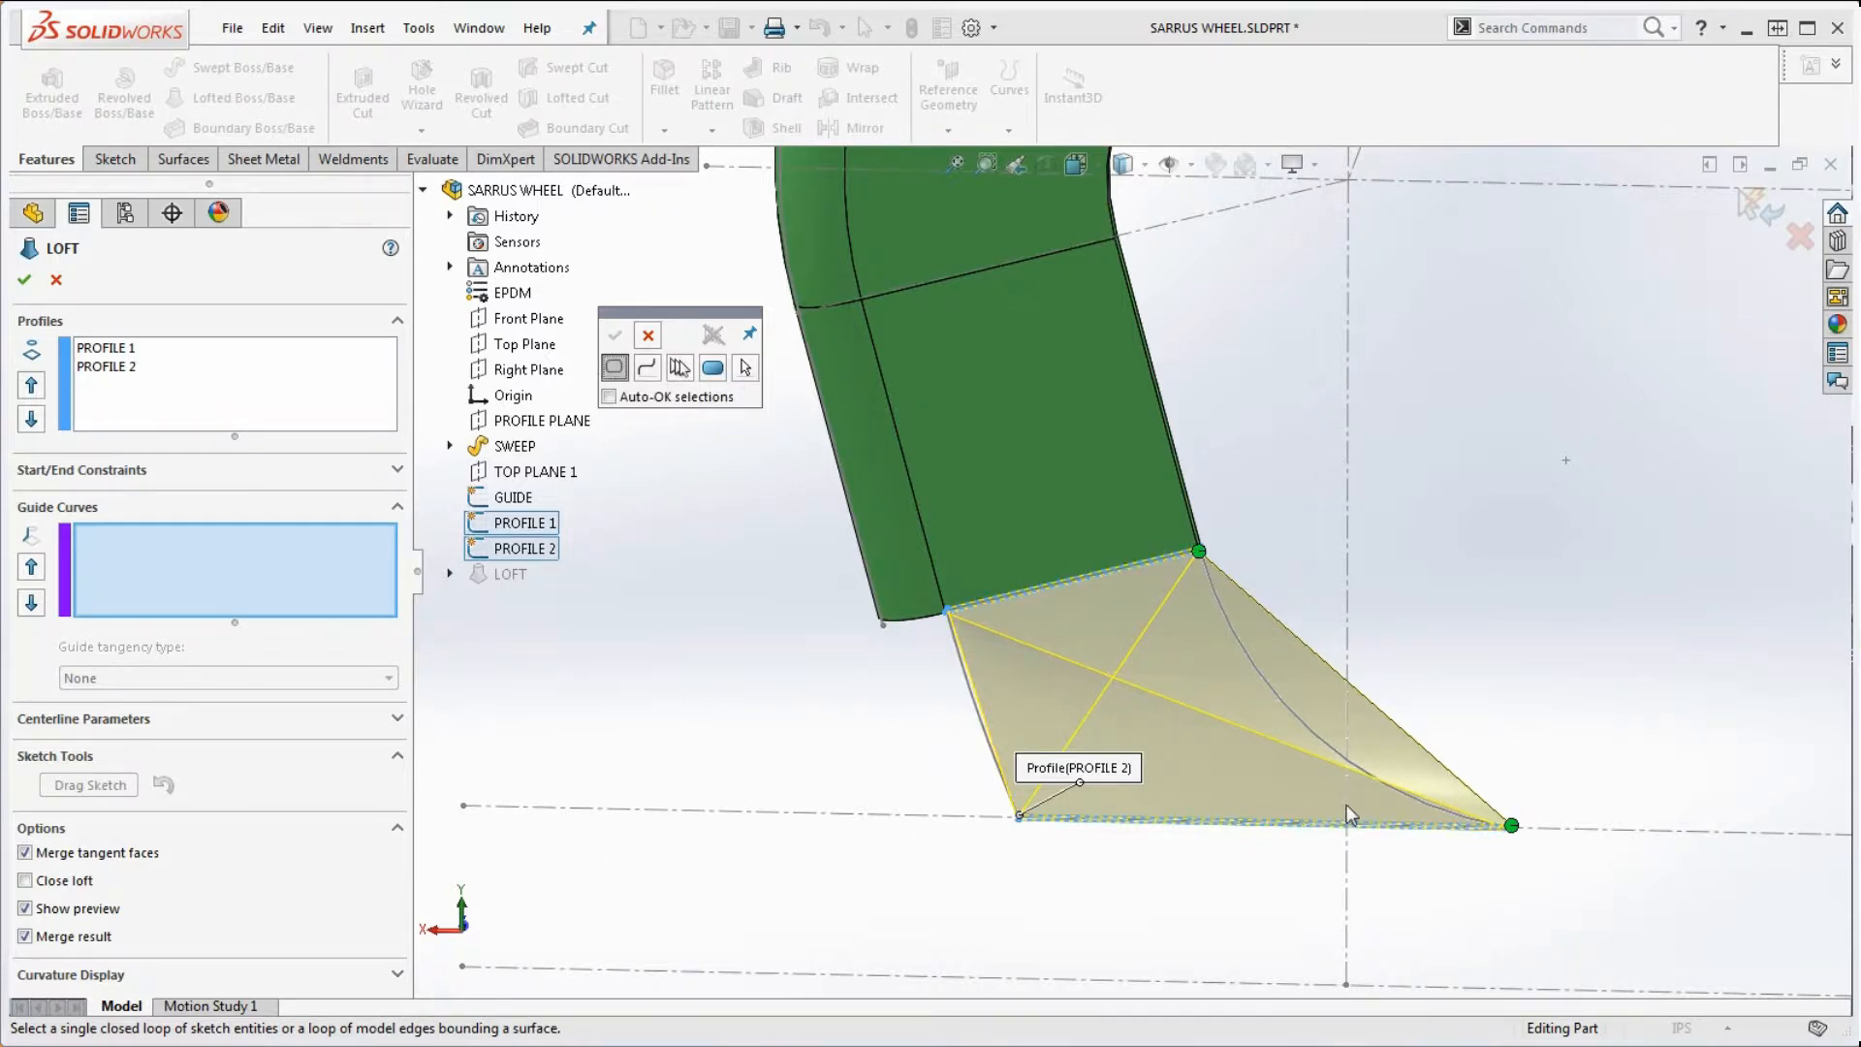
click(643, 372)
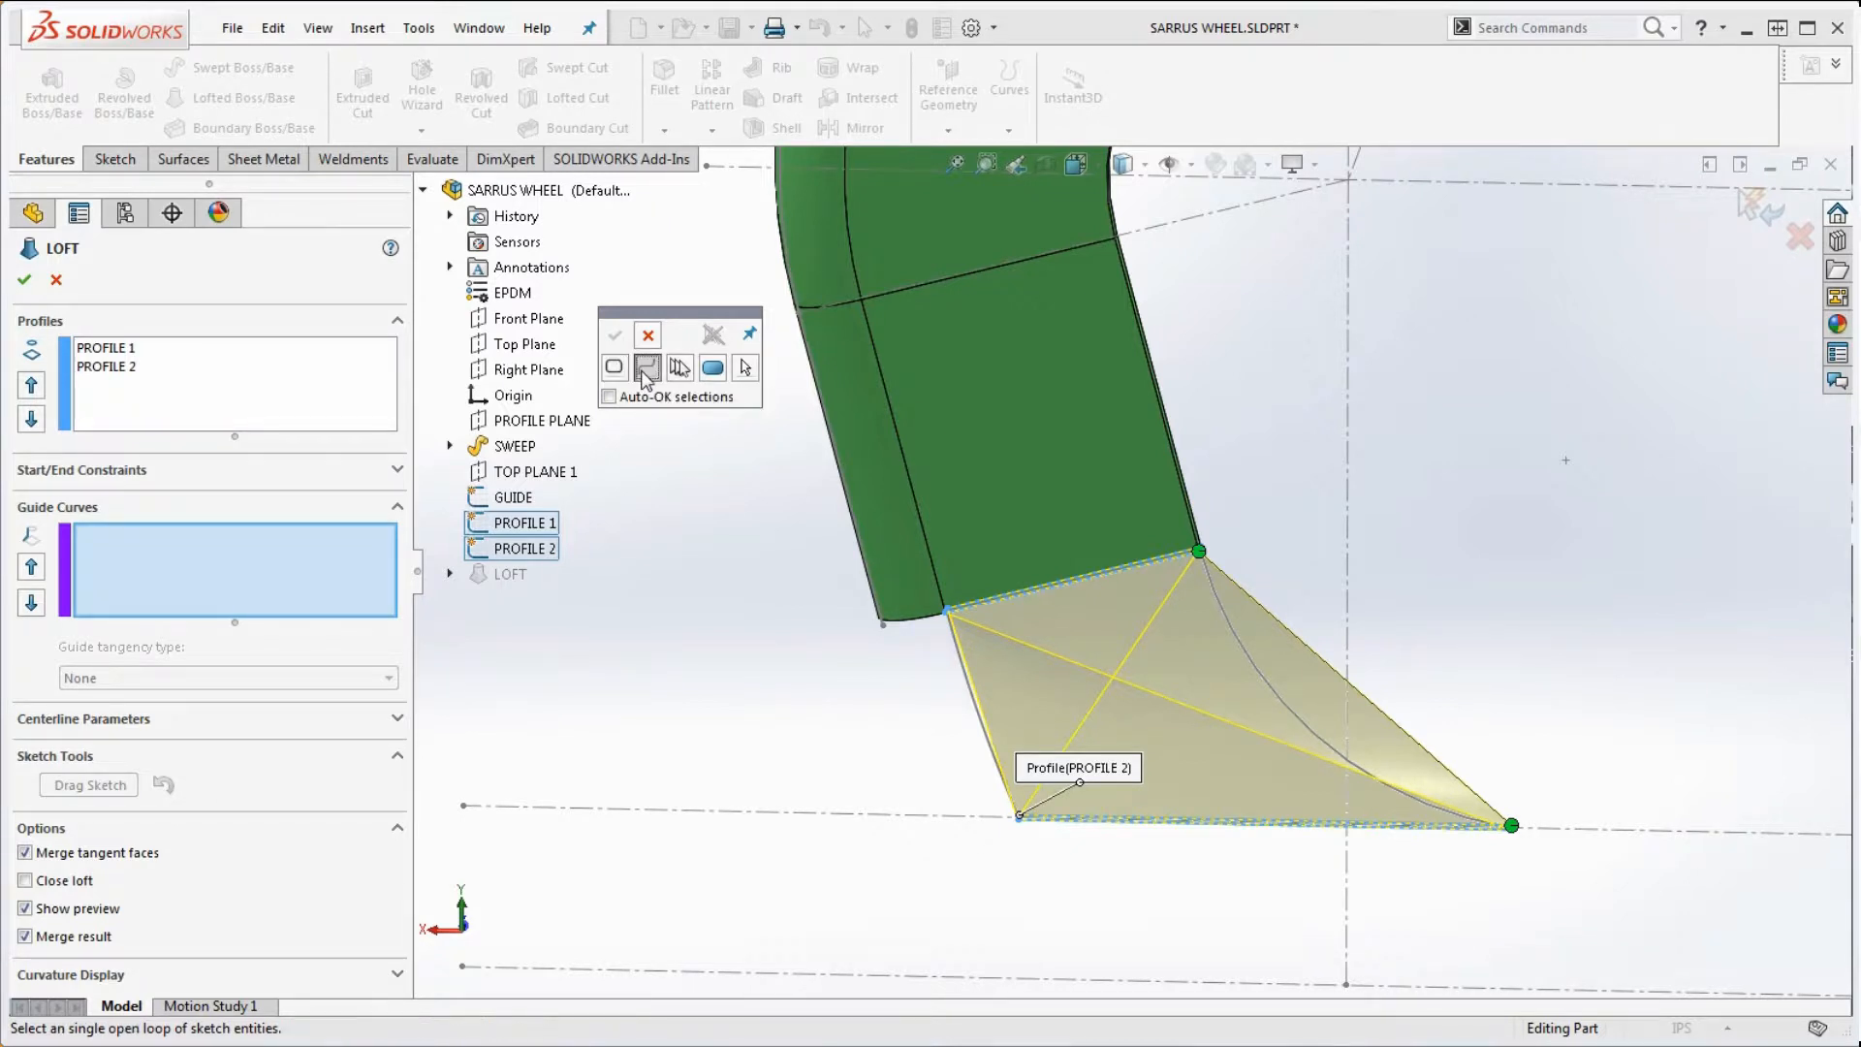
click(1288, 704)
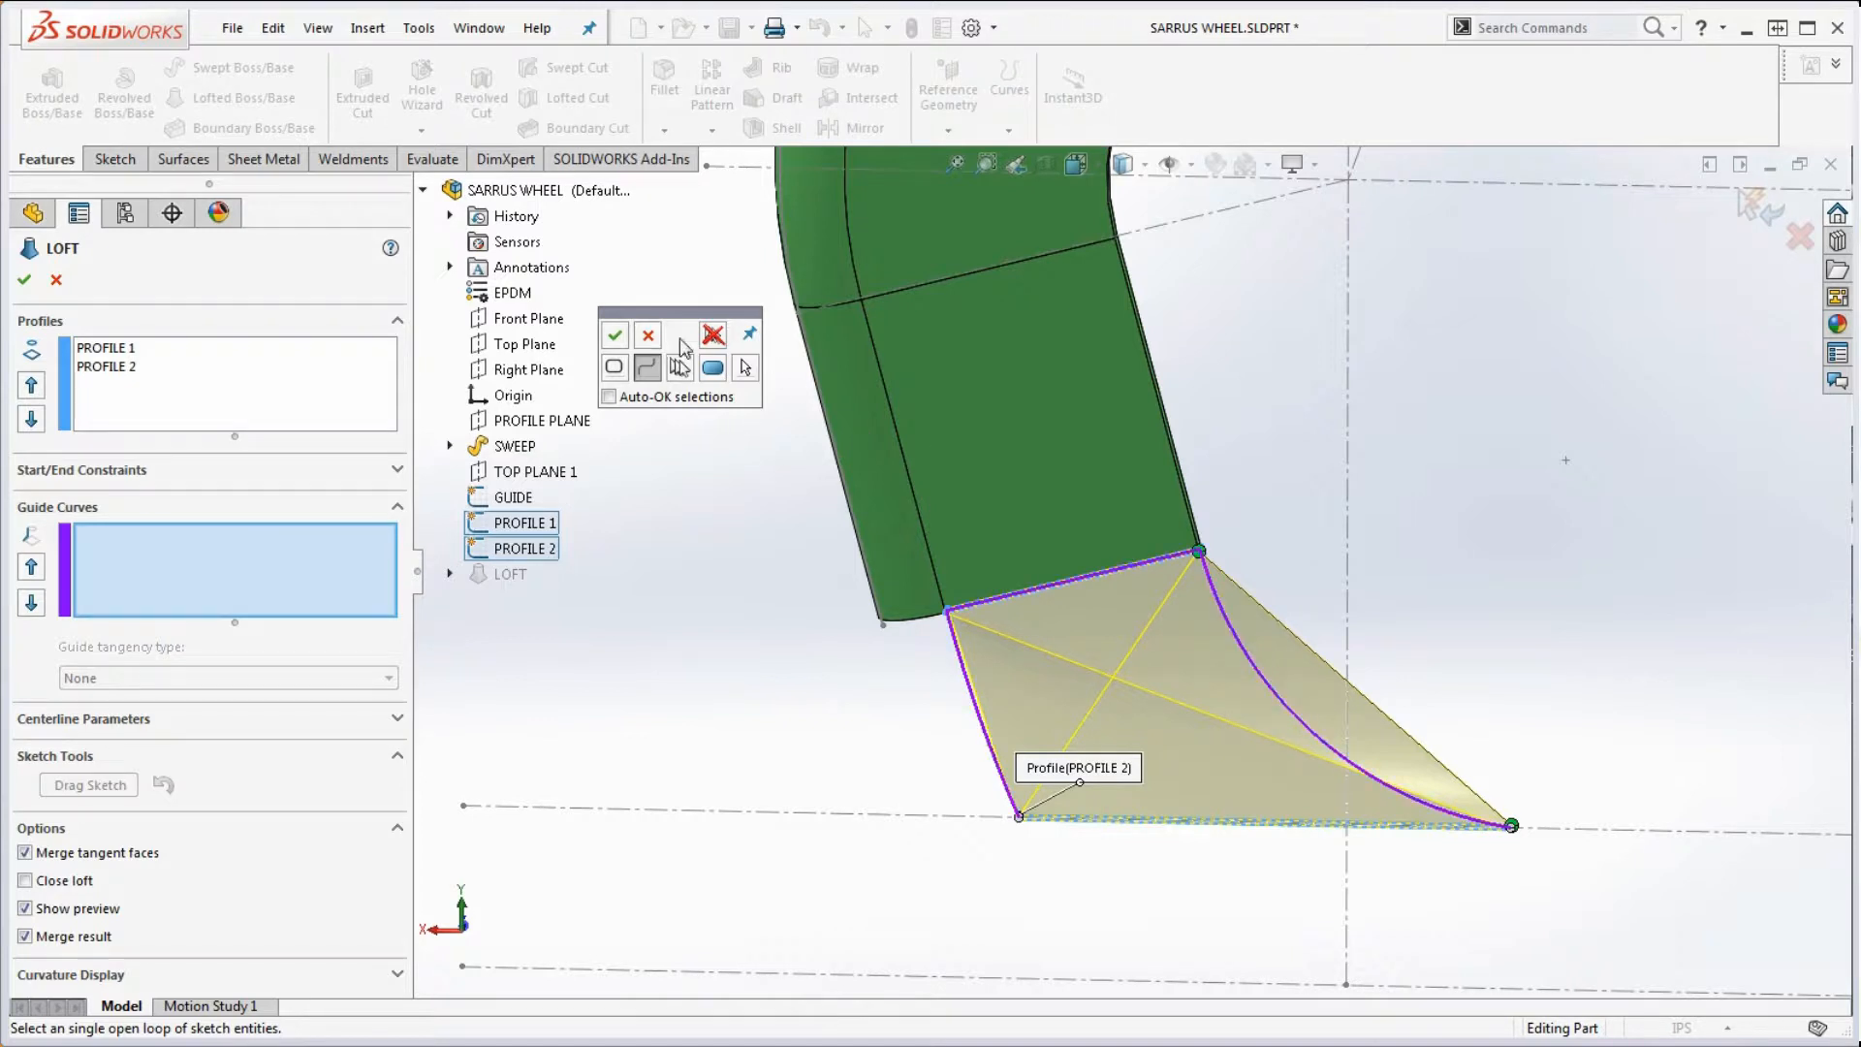
drag(688, 315, 696, 271)
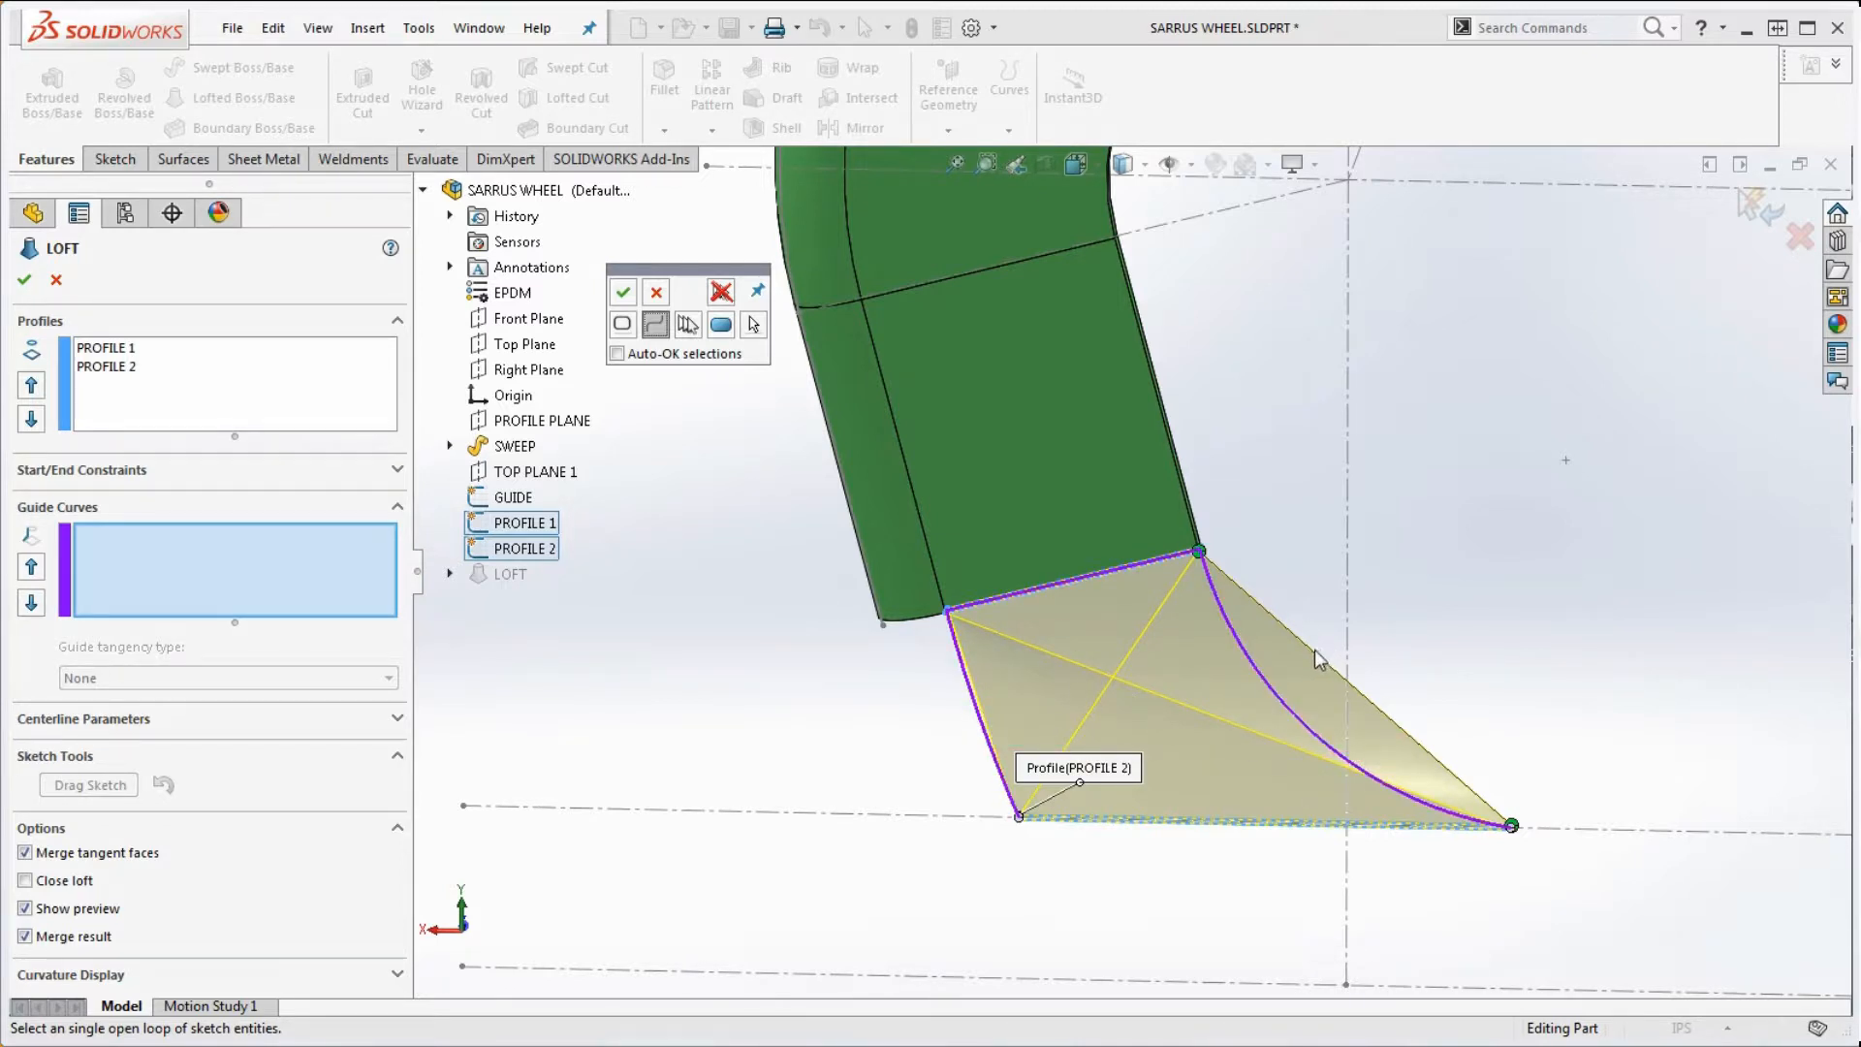
click(1254, 661)
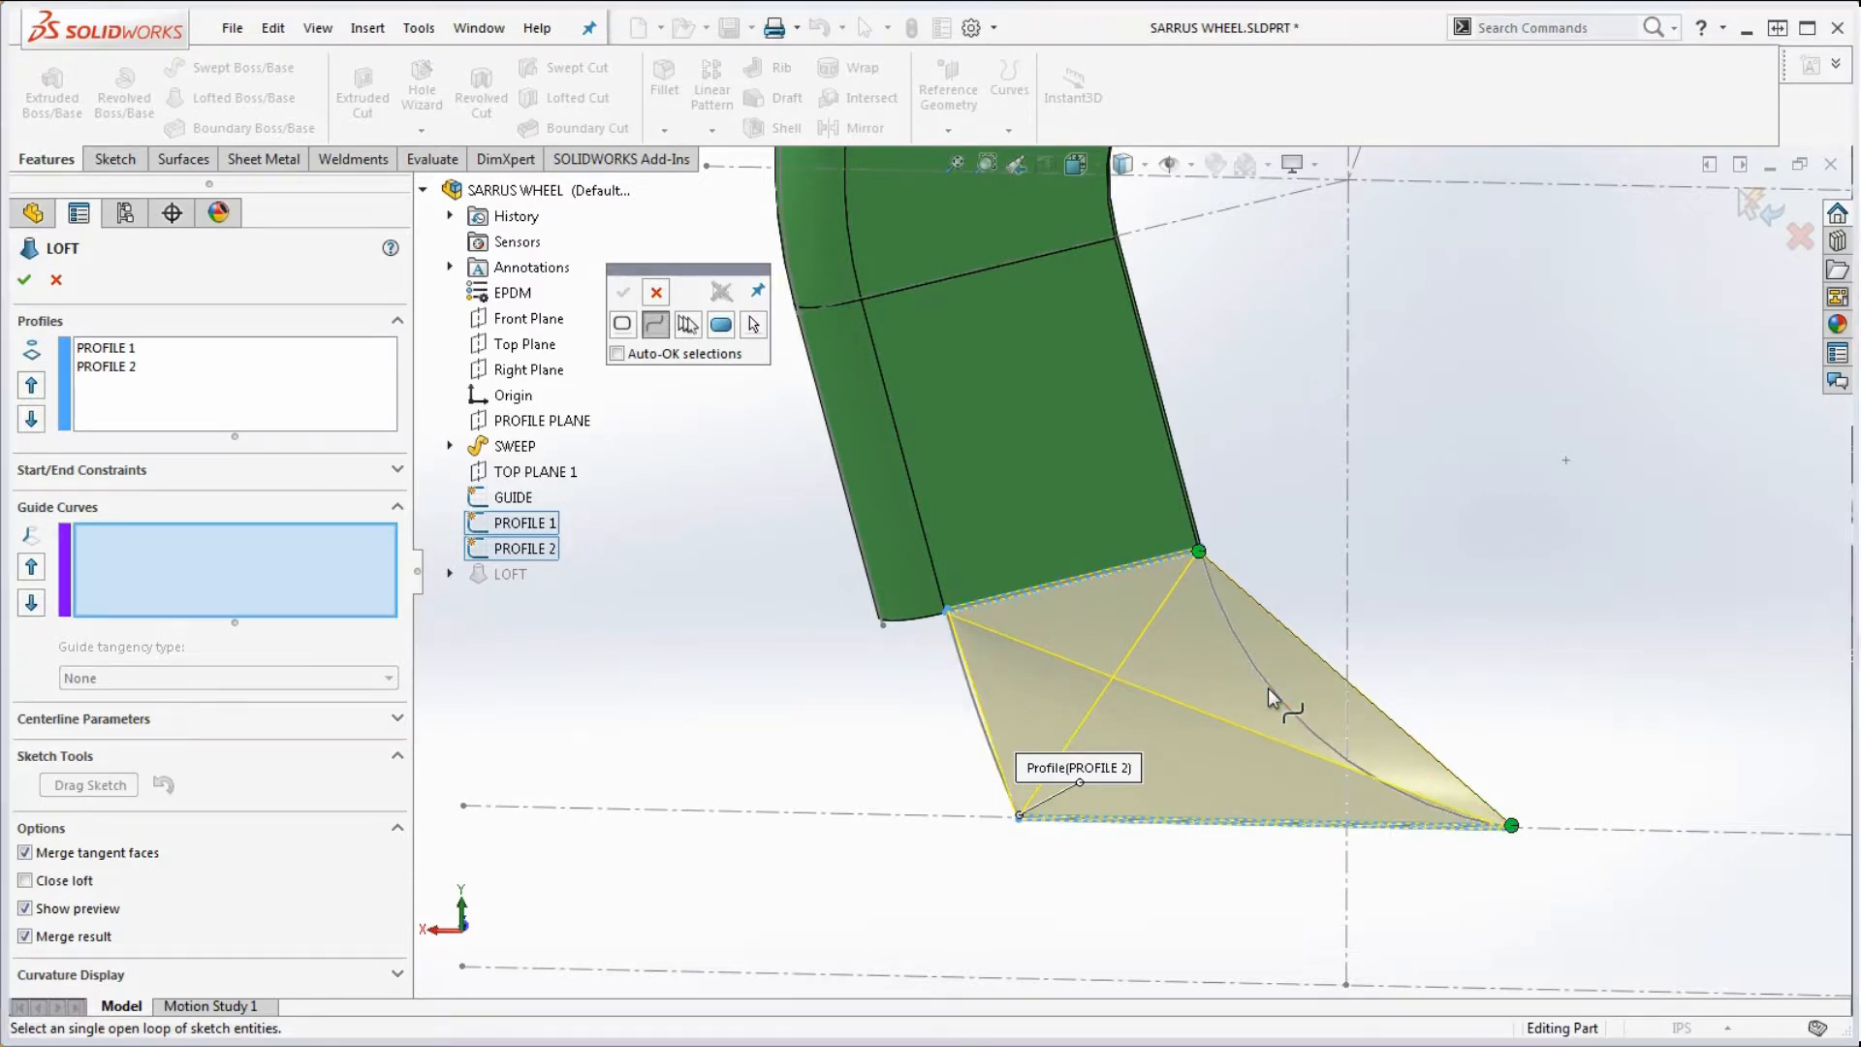
click(1275, 694)
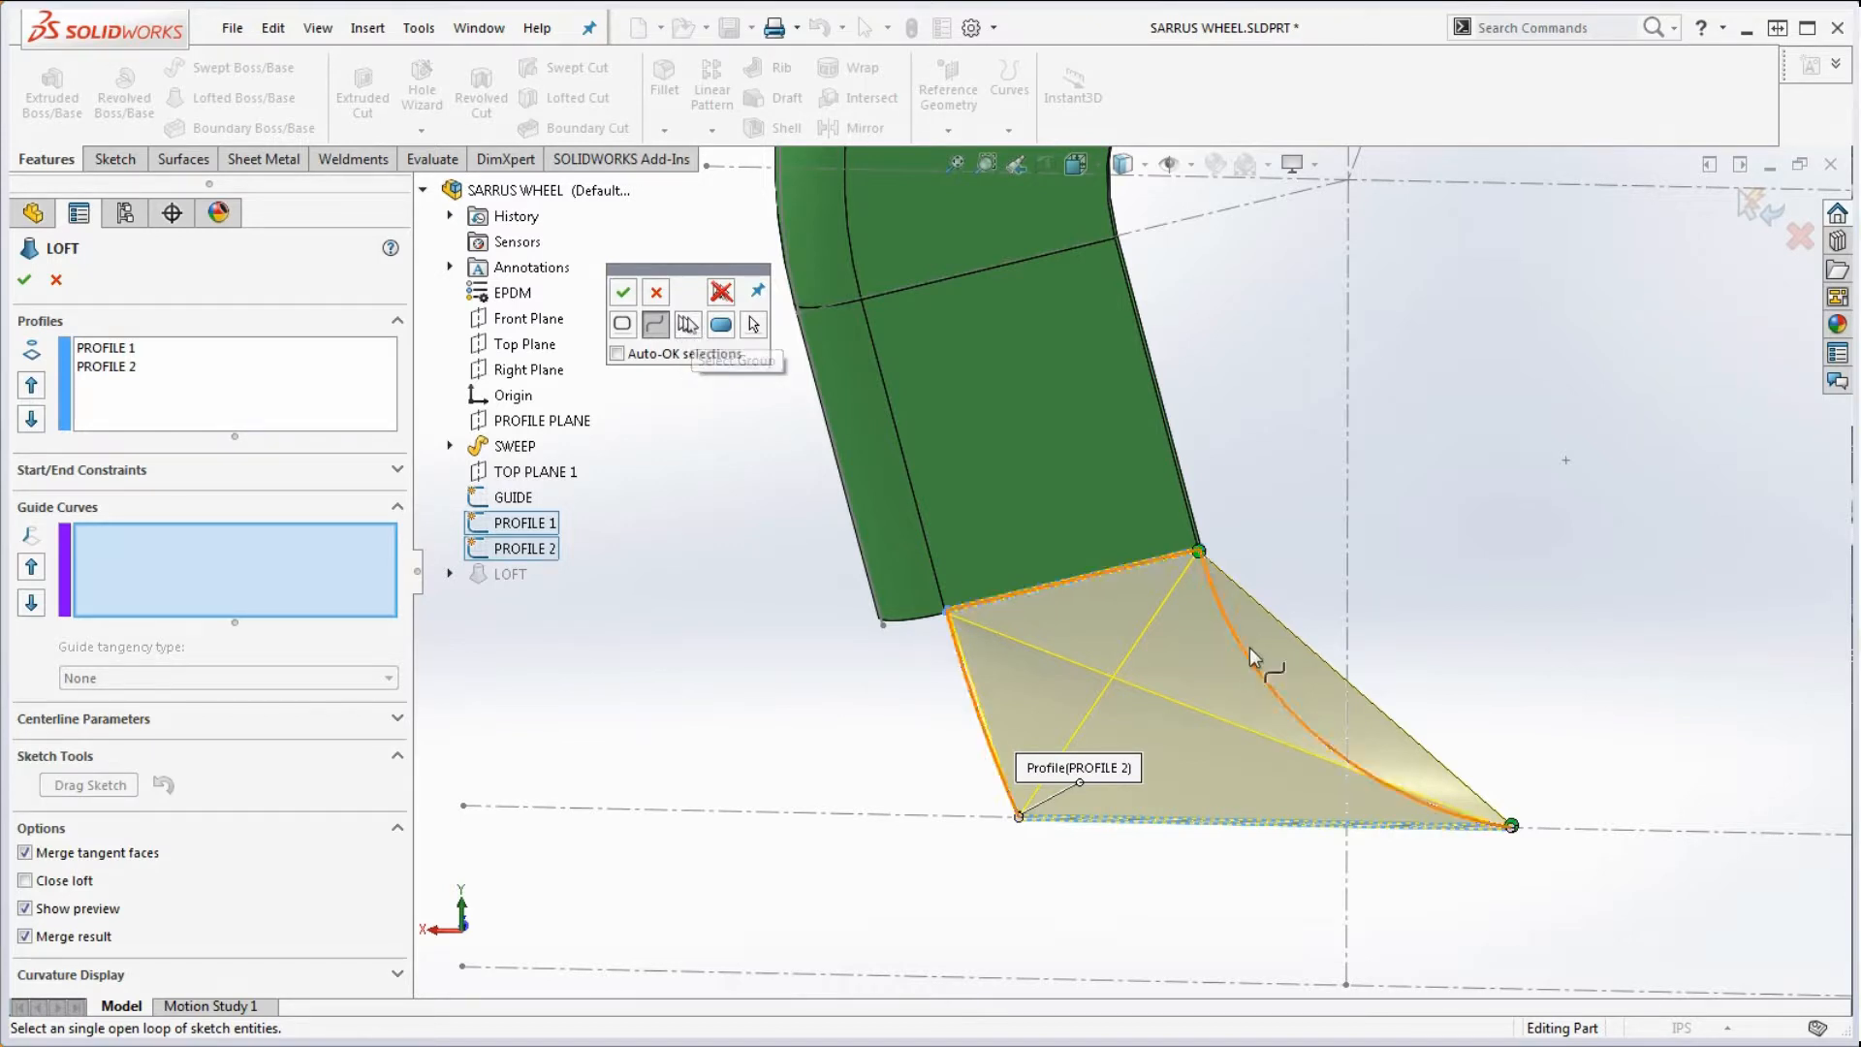
click(975, 704)
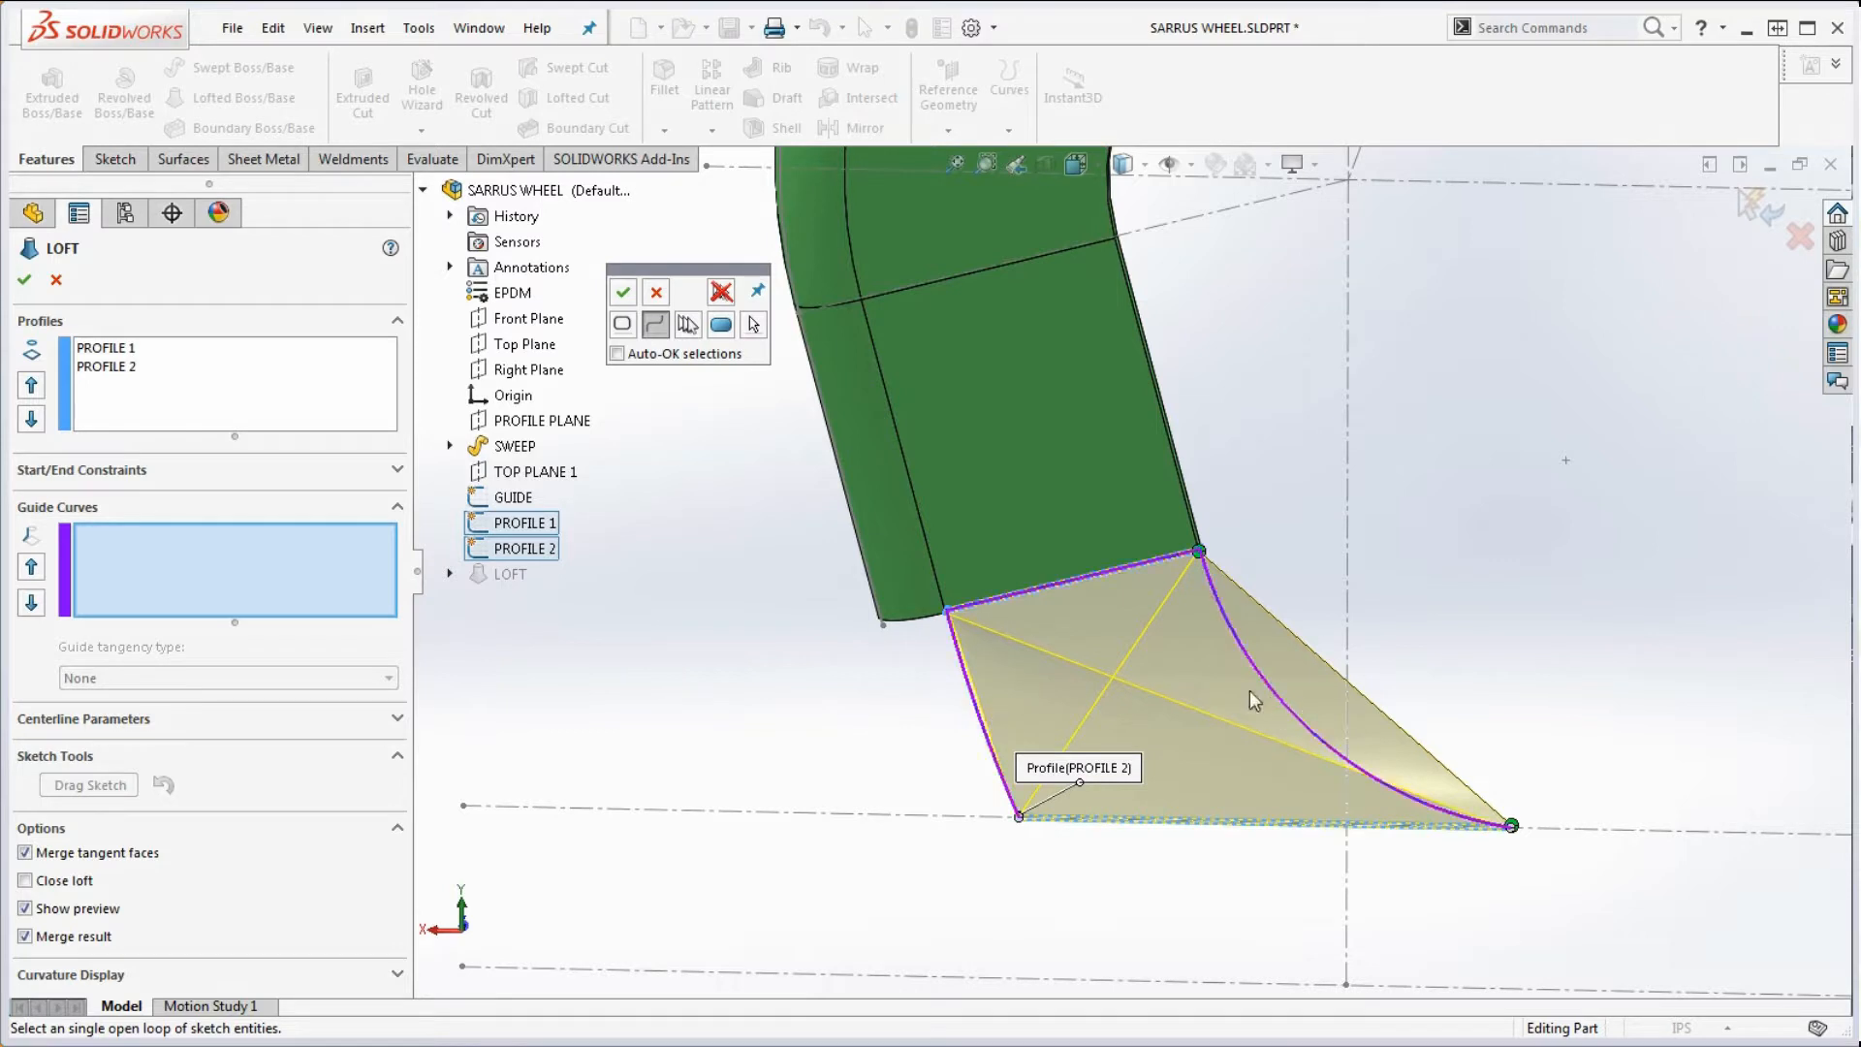
Try the whole GUIDE sketch as the loft's guide curve with standard selection, and clear the guide curves again
click(722, 327)
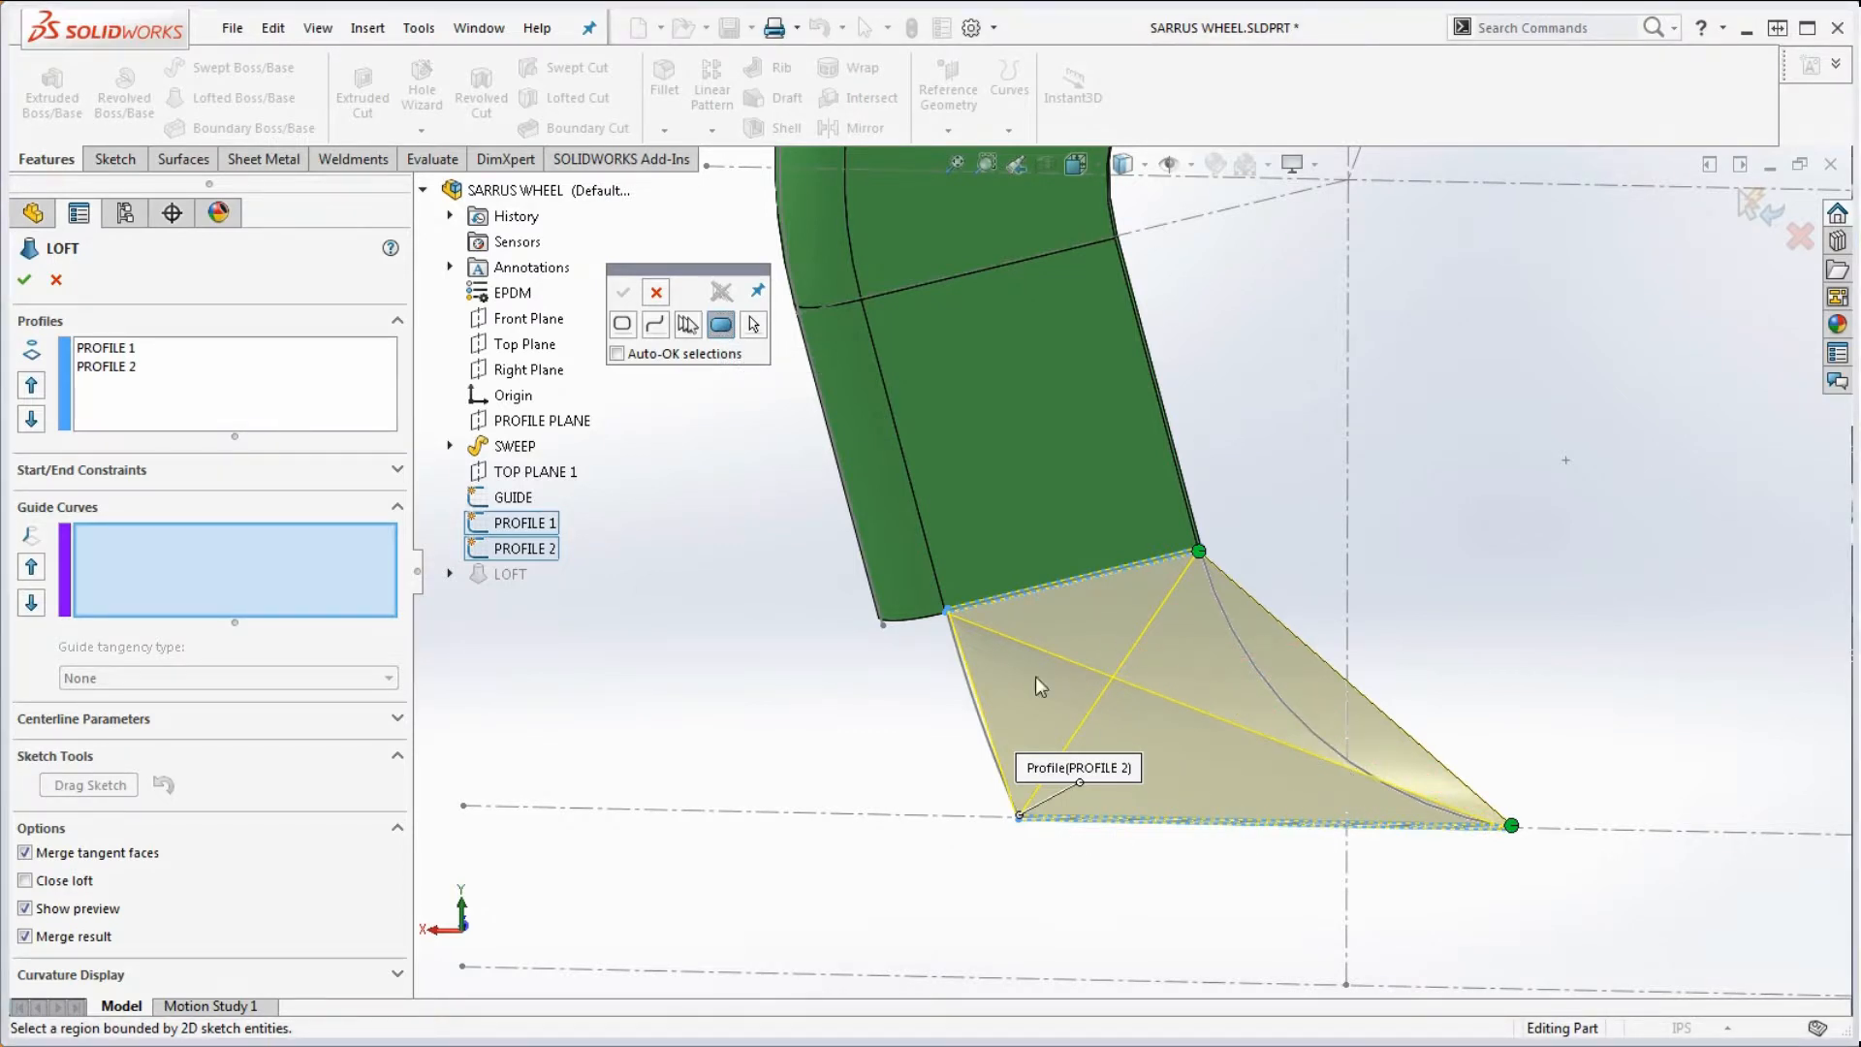
click(754, 324)
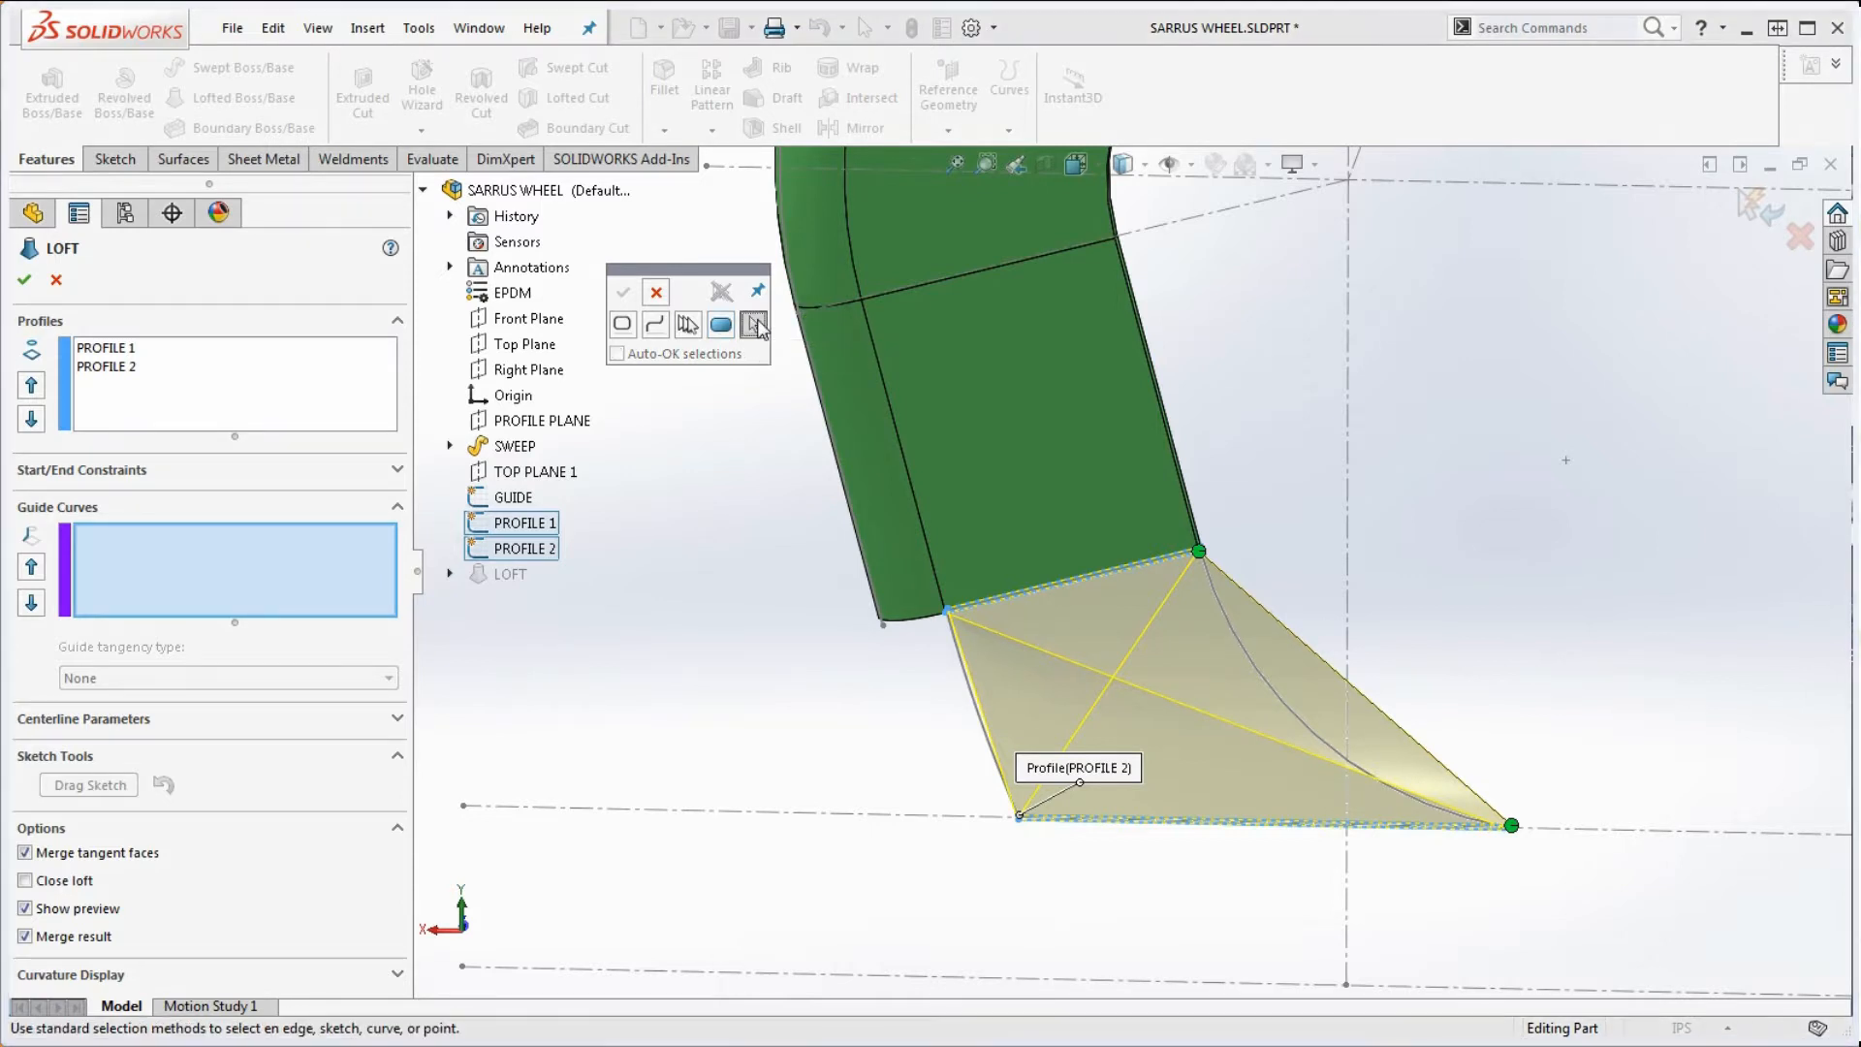
click(1276, 684)
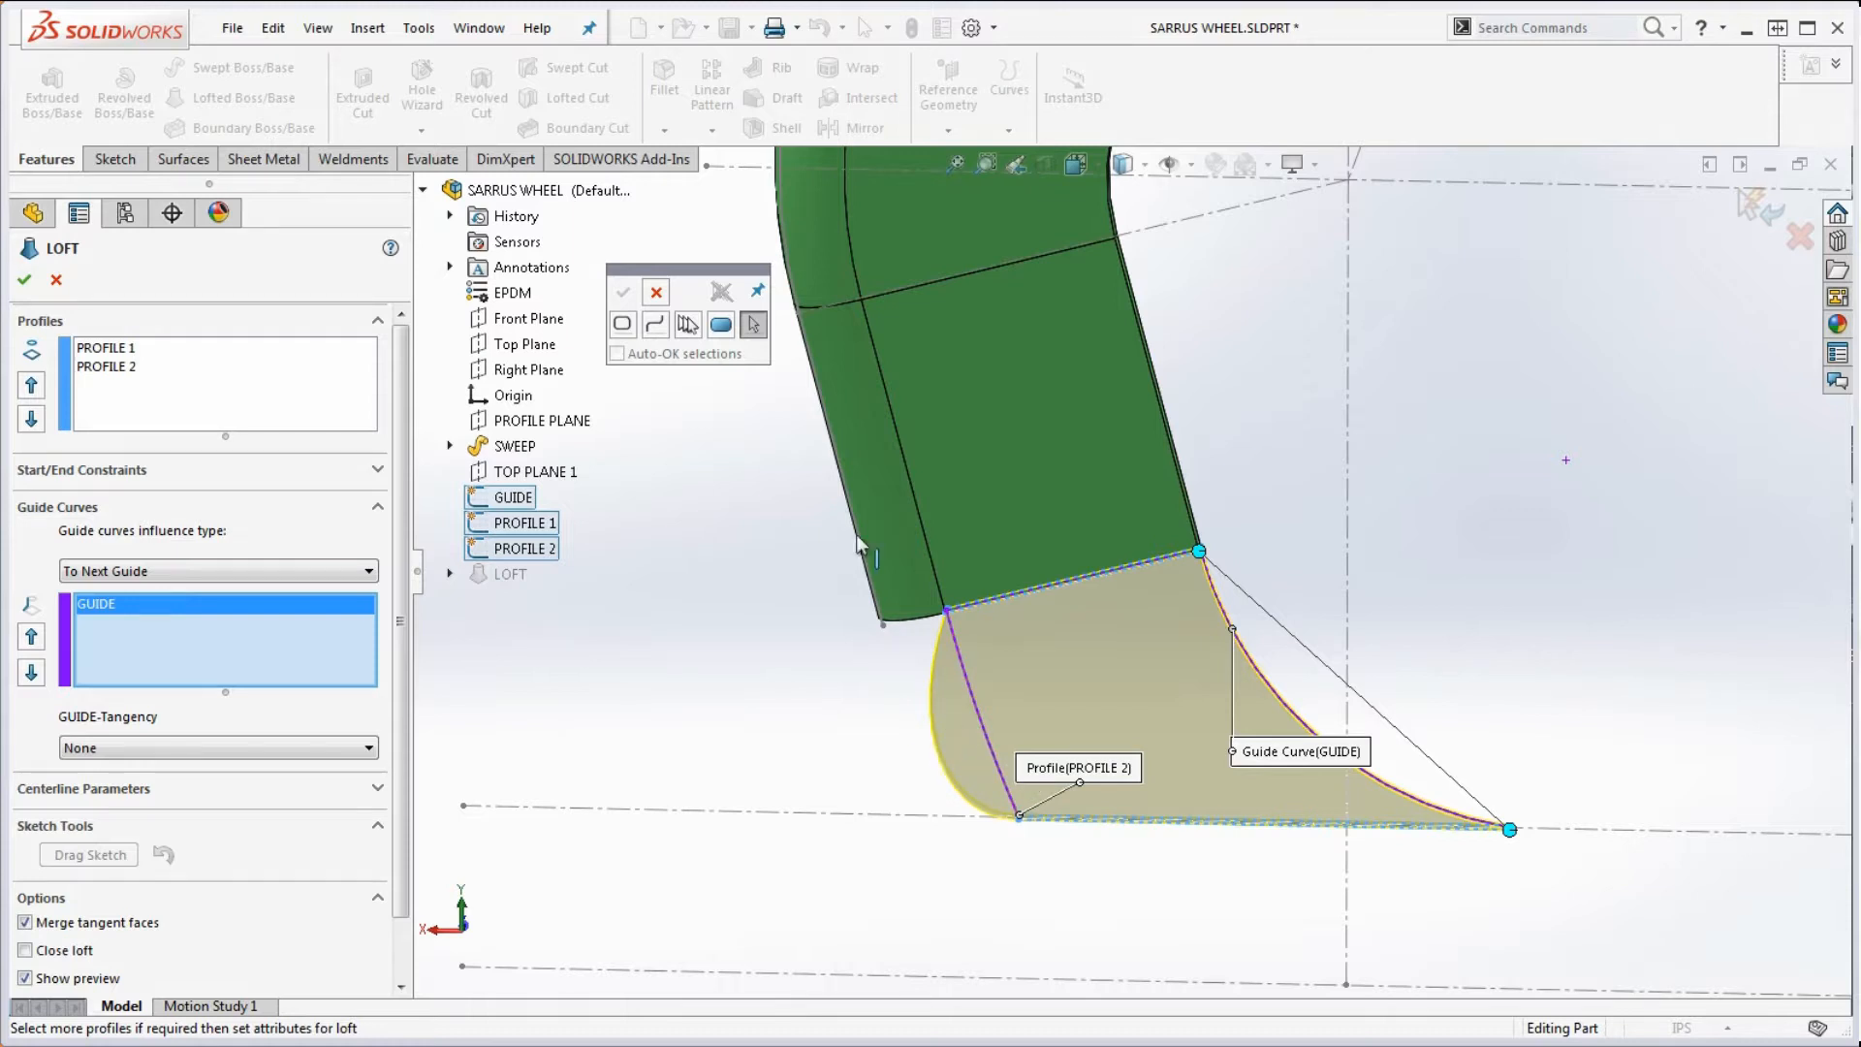
click(690, 325)
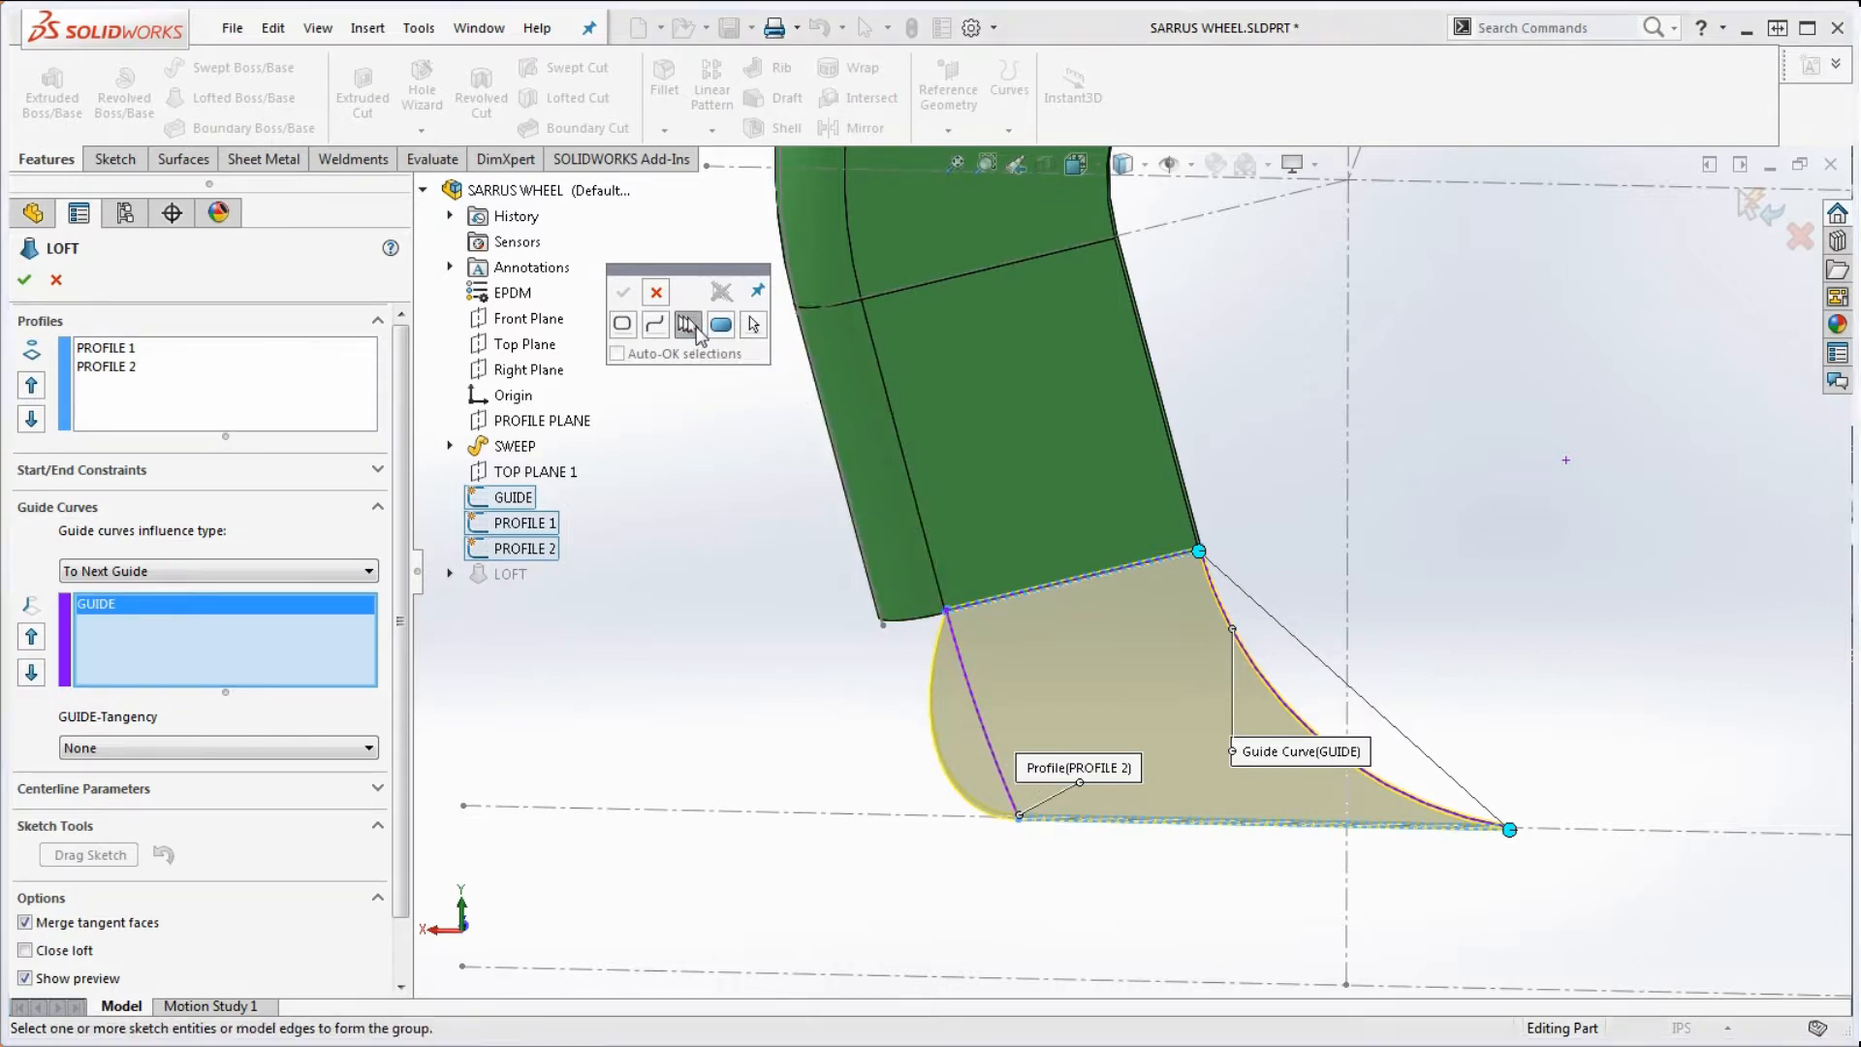
click(986, 732)
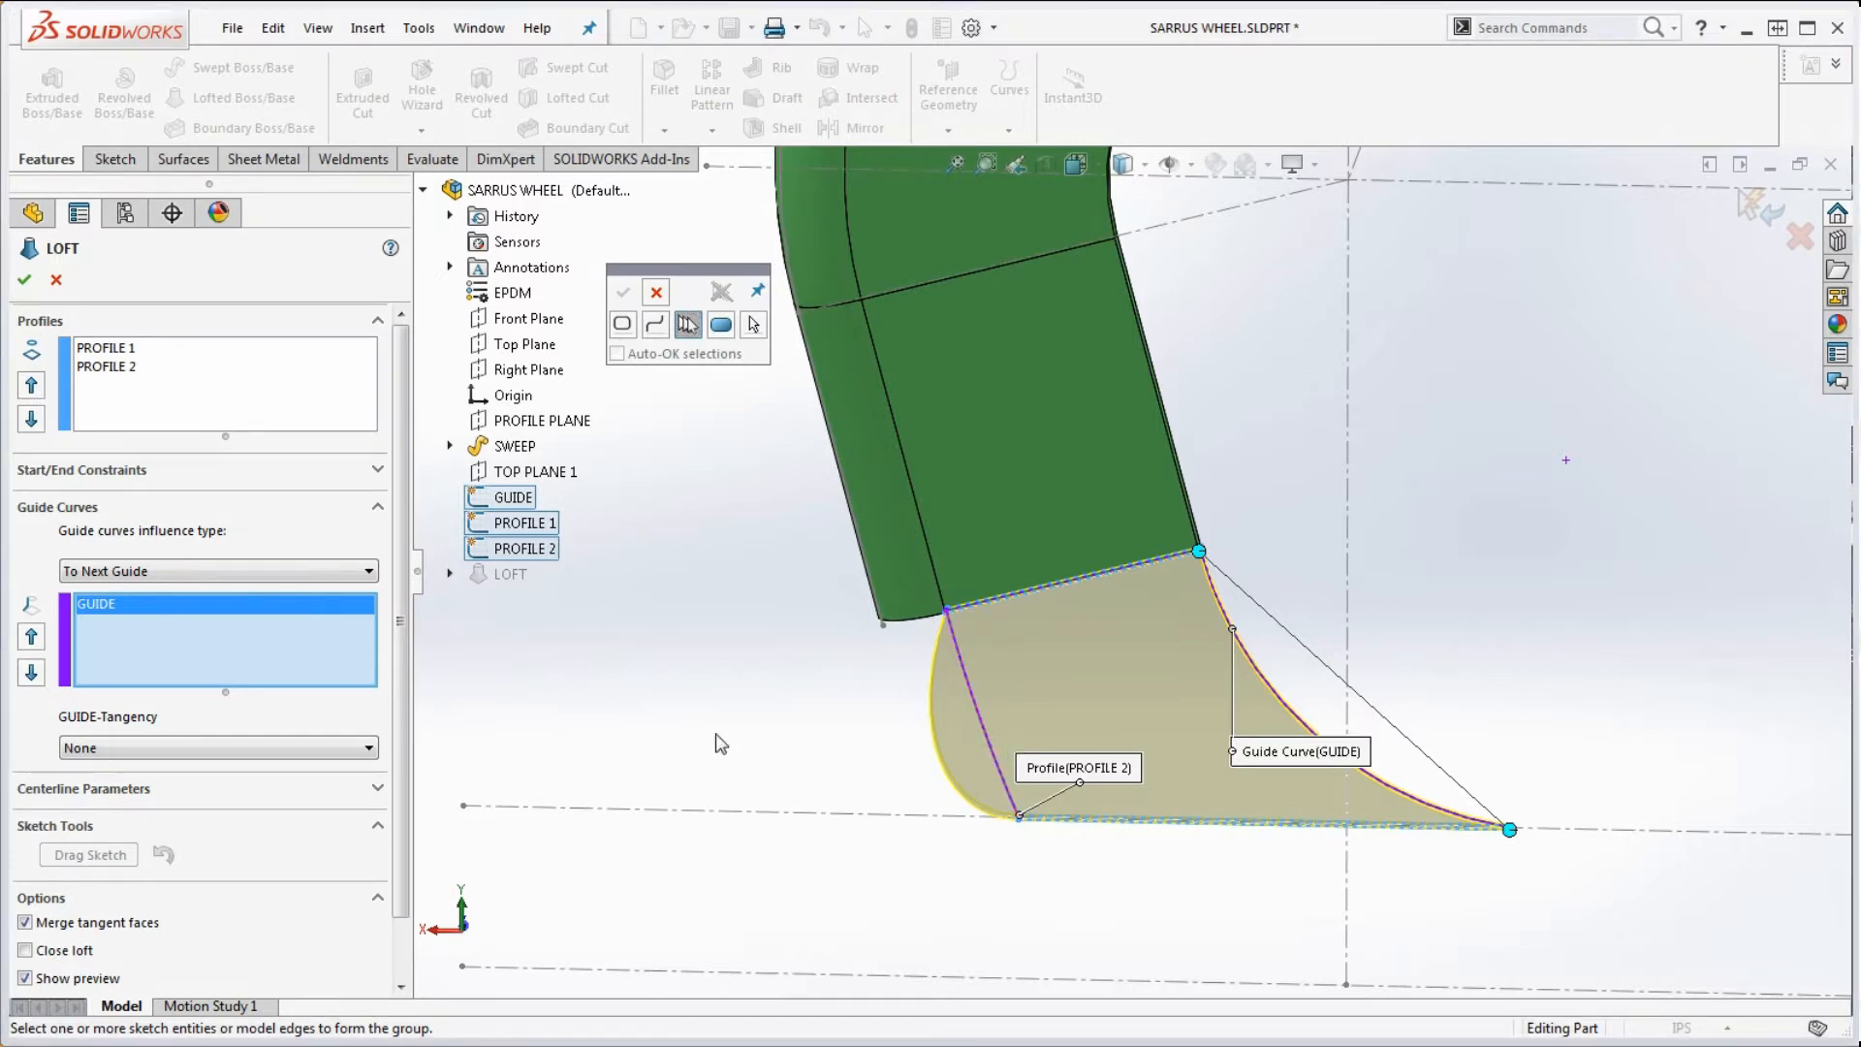
right_click(163, 609)
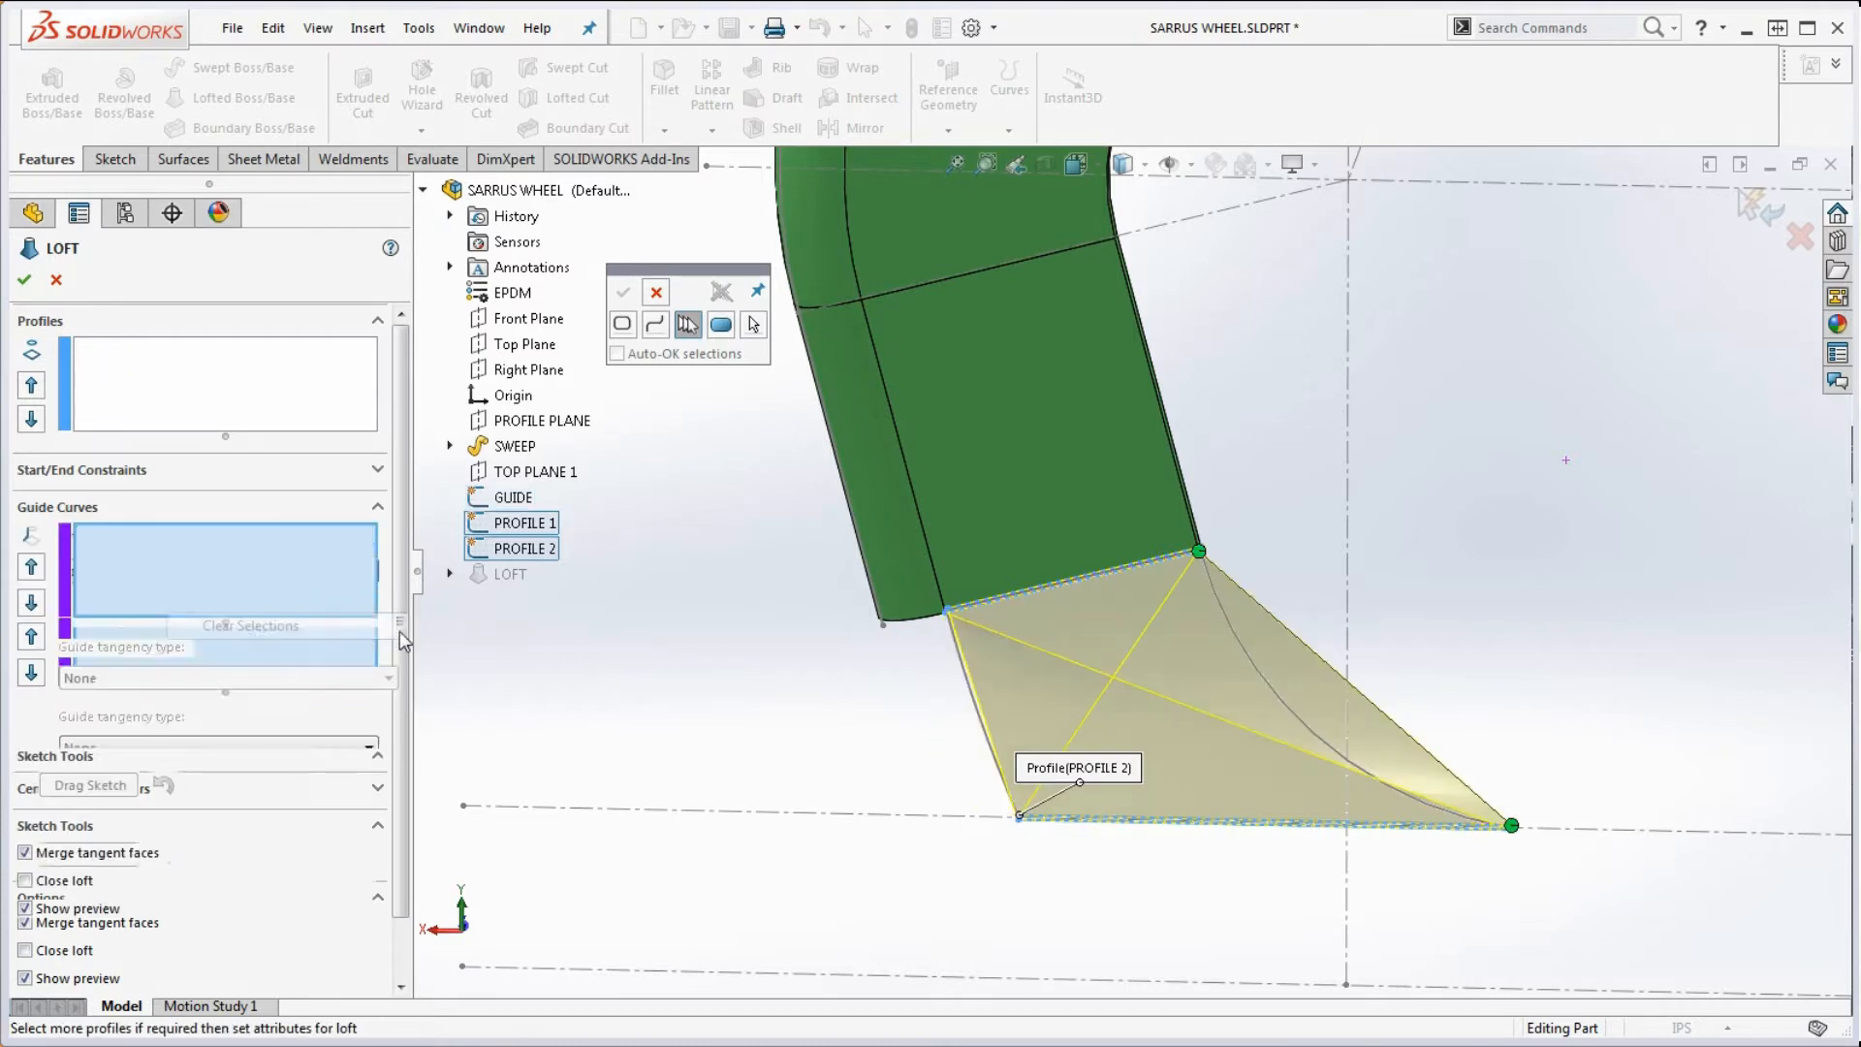
click(245, 628)
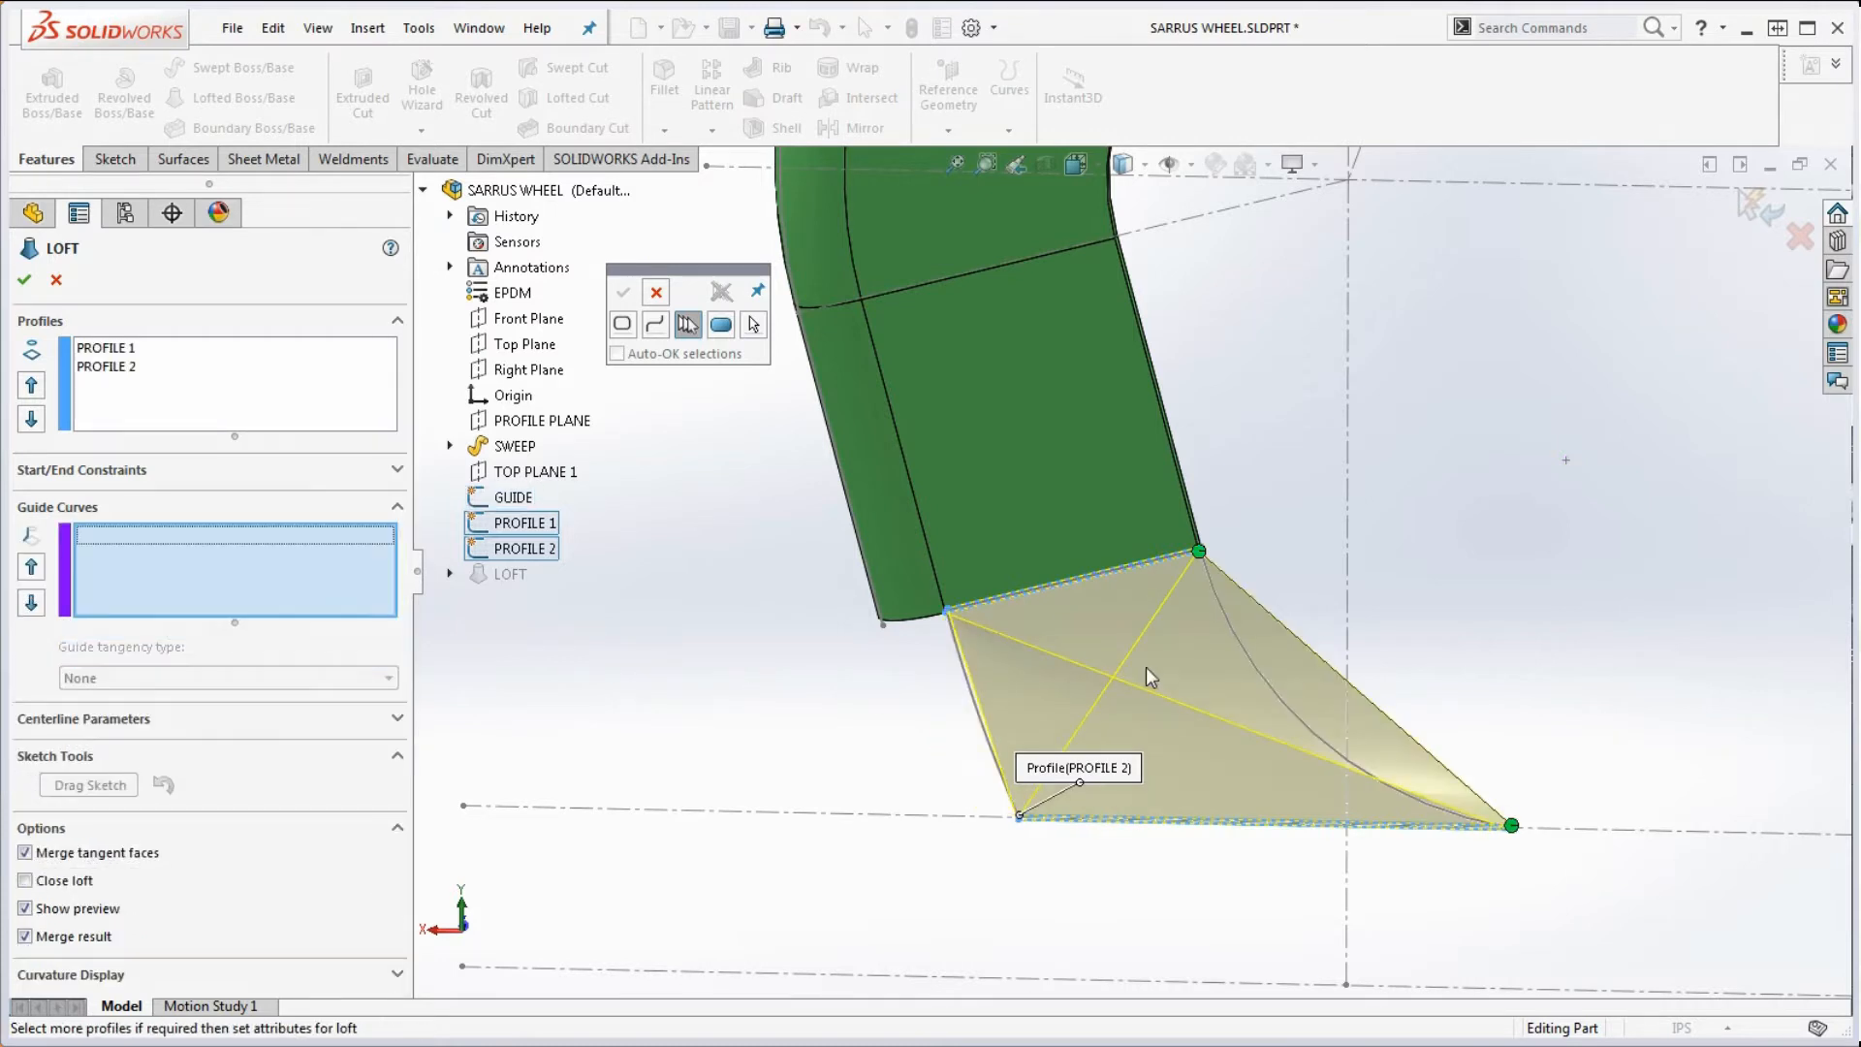
Add the two curves of the GUIDE sketch as separate guide curve groups and accept the loft
click(985, 745)
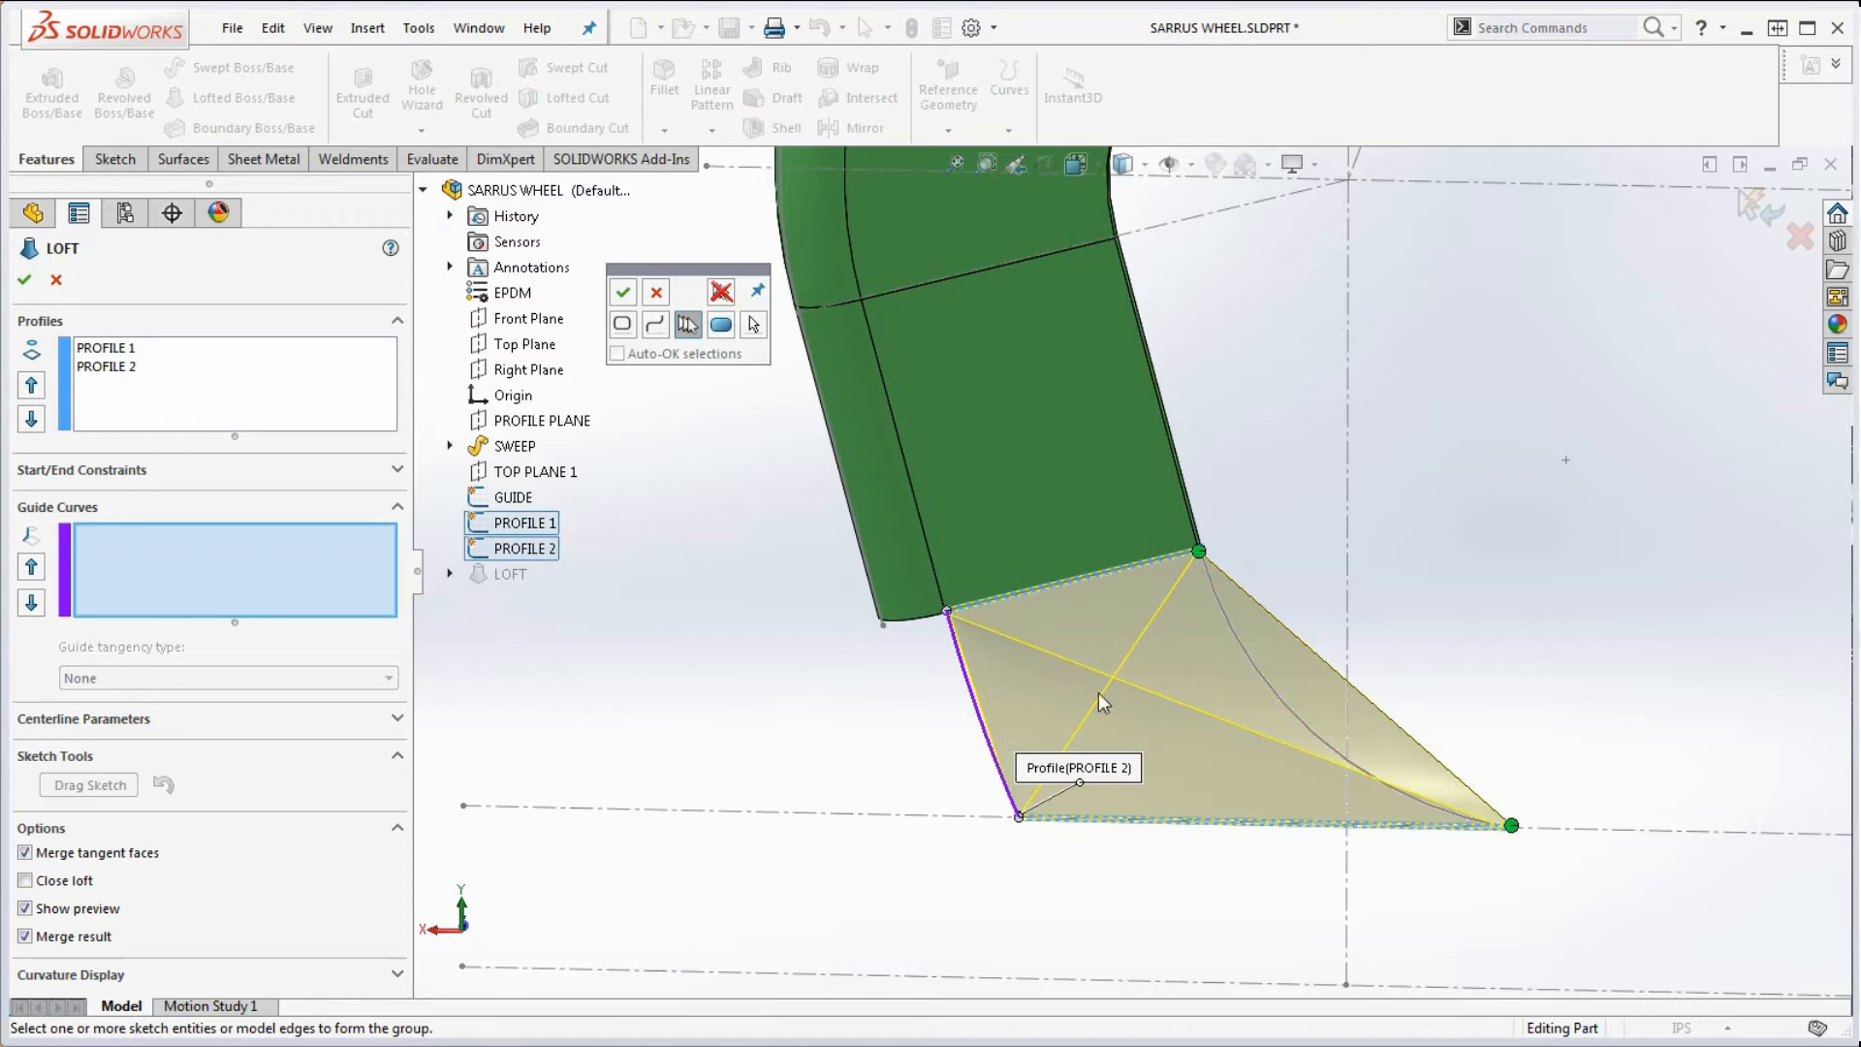
click(976, 712)
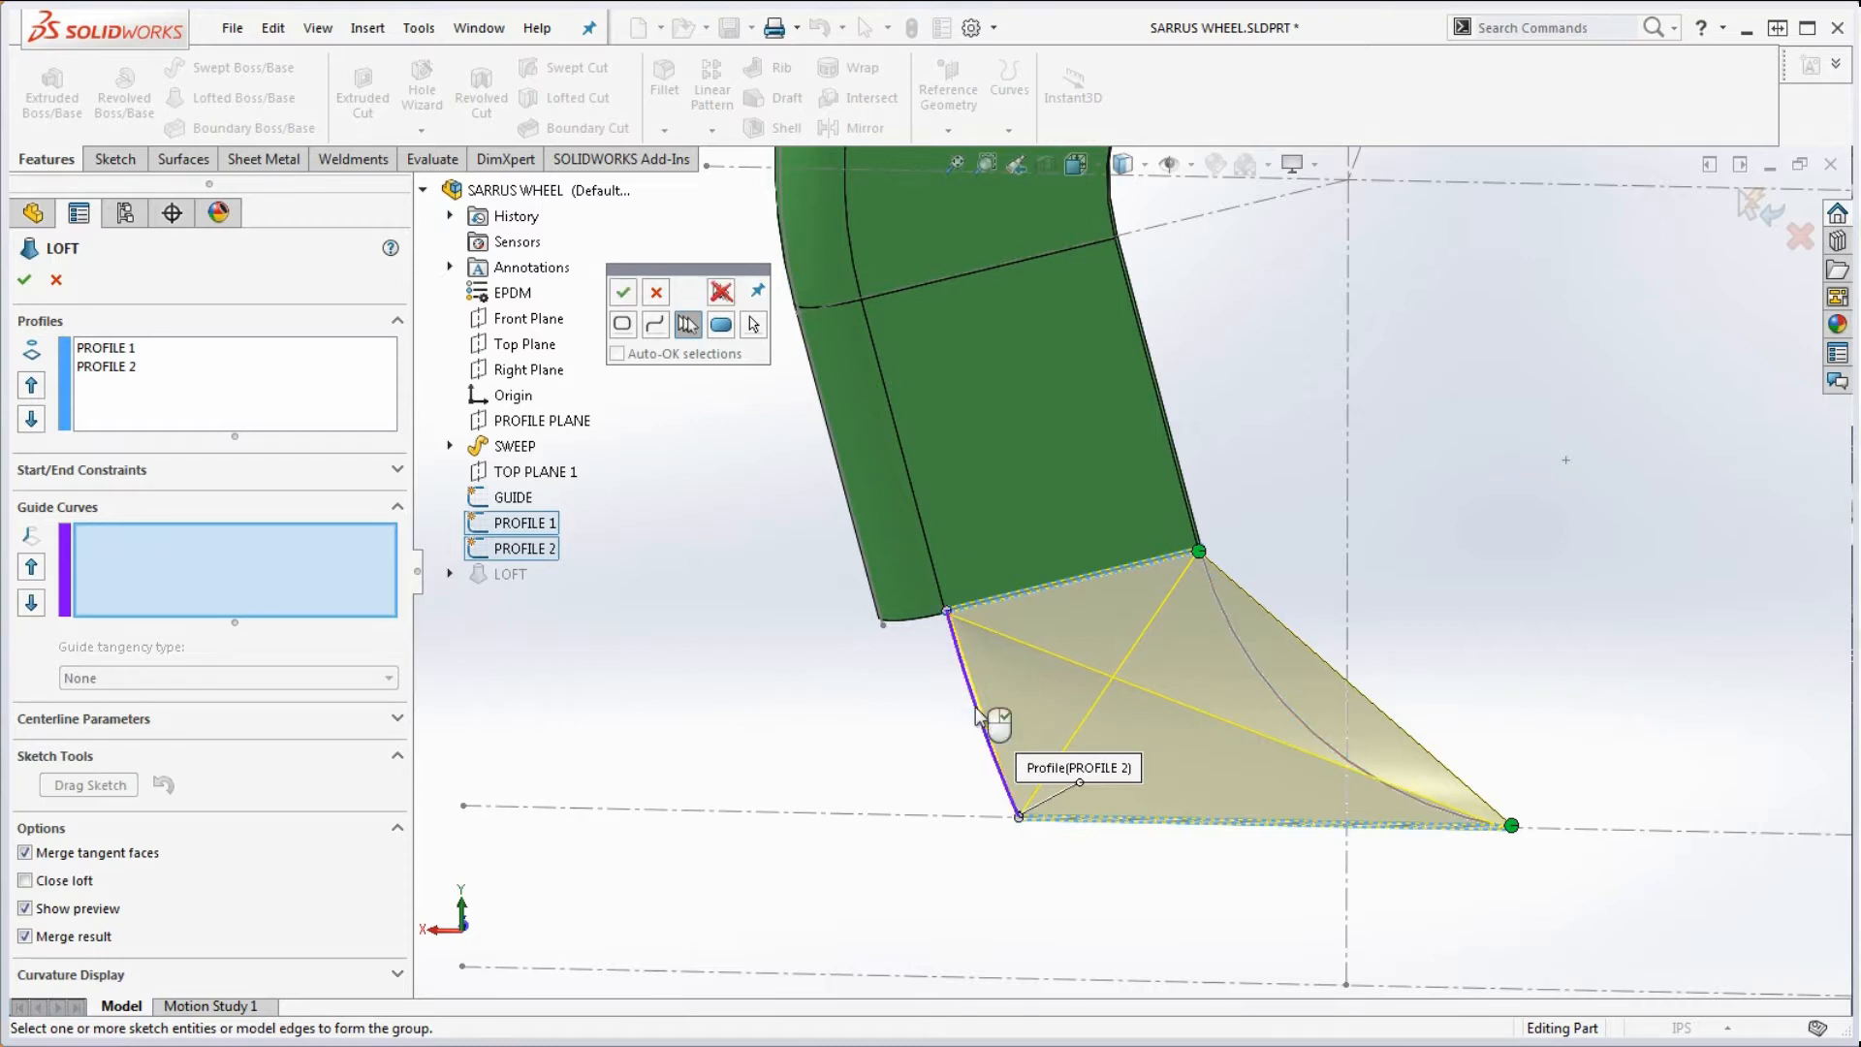
click(622, 293)
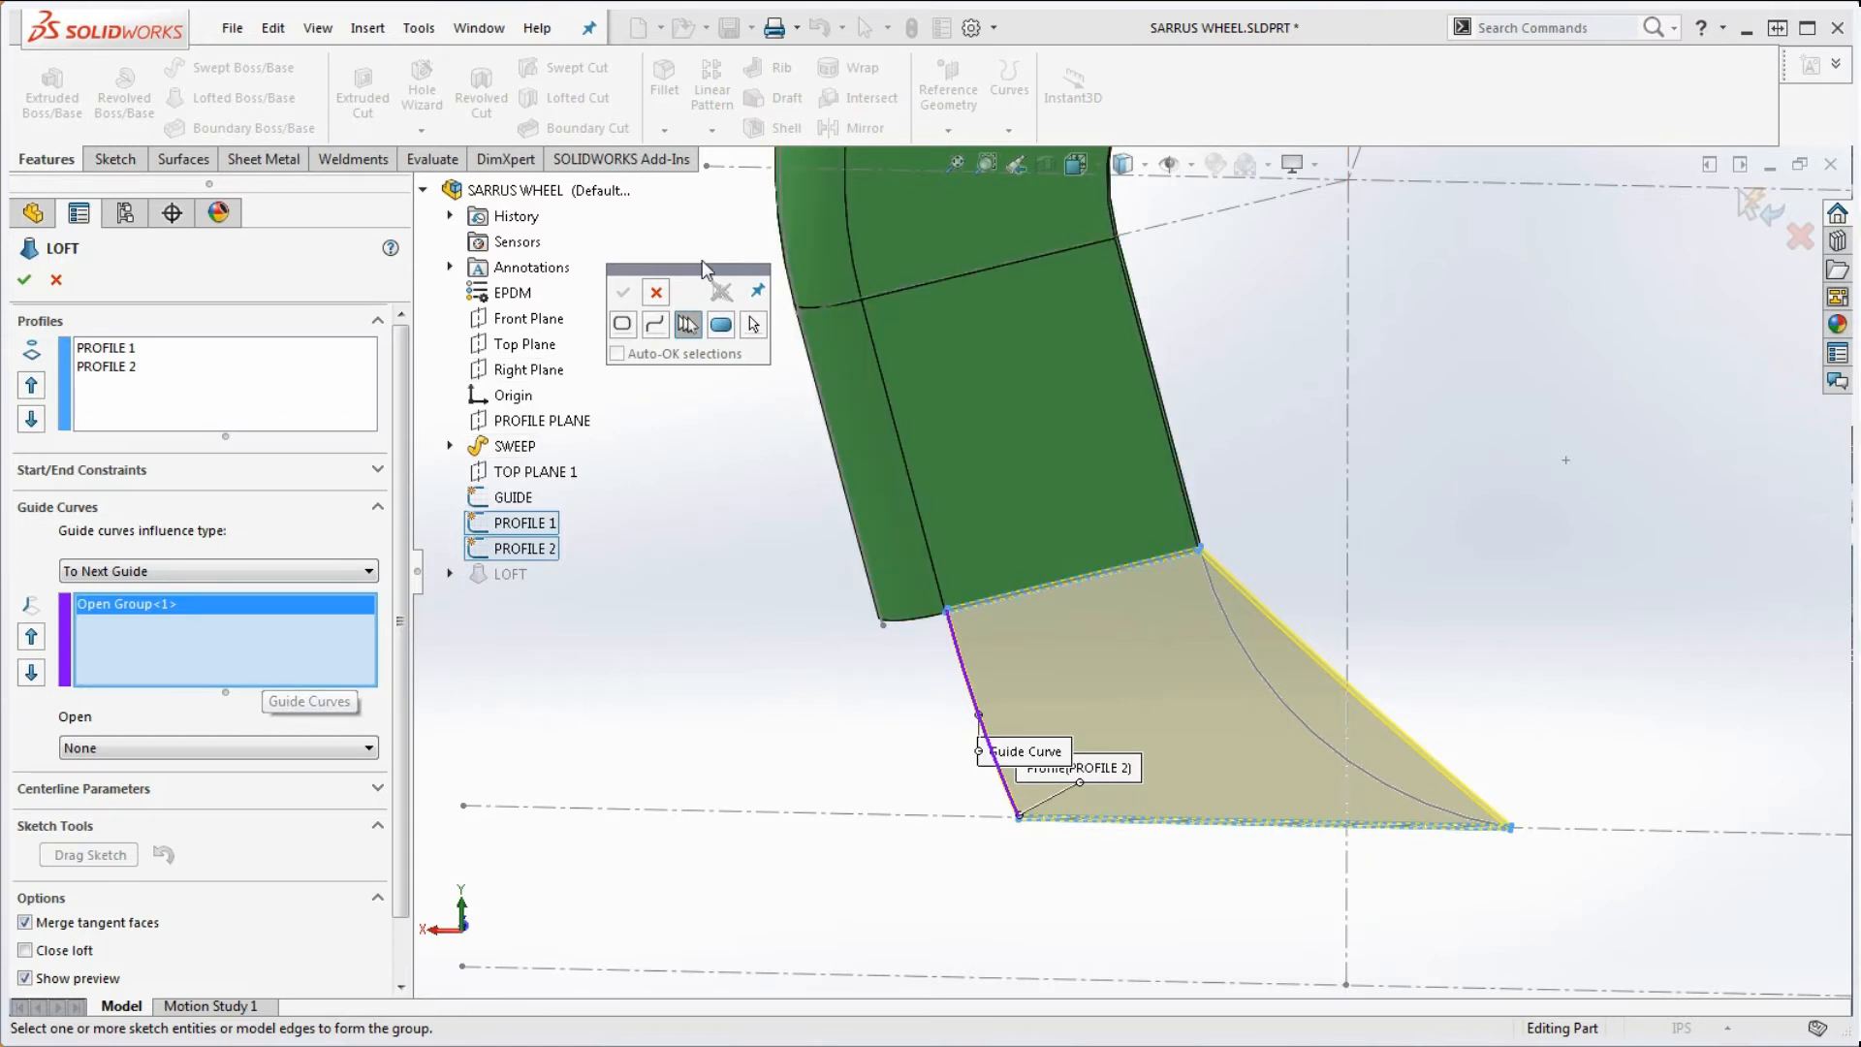
click(1270, 690)
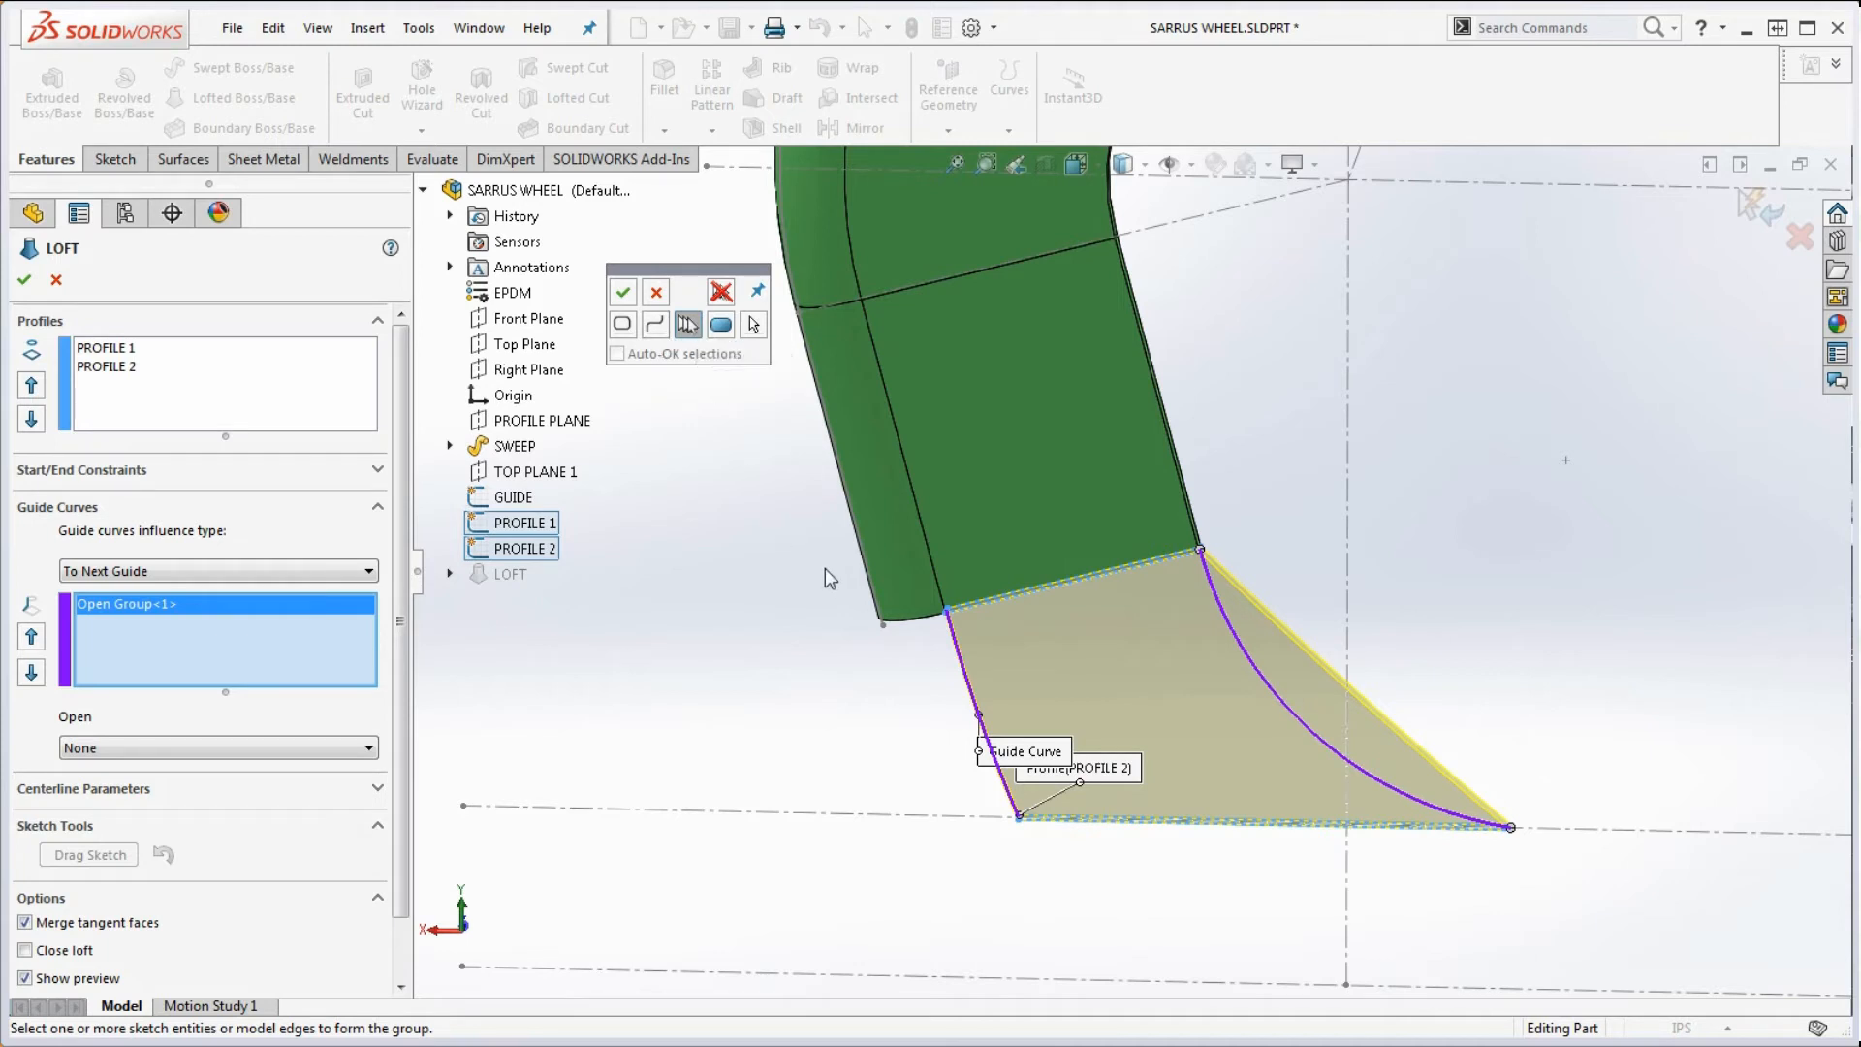
click(622, 295)
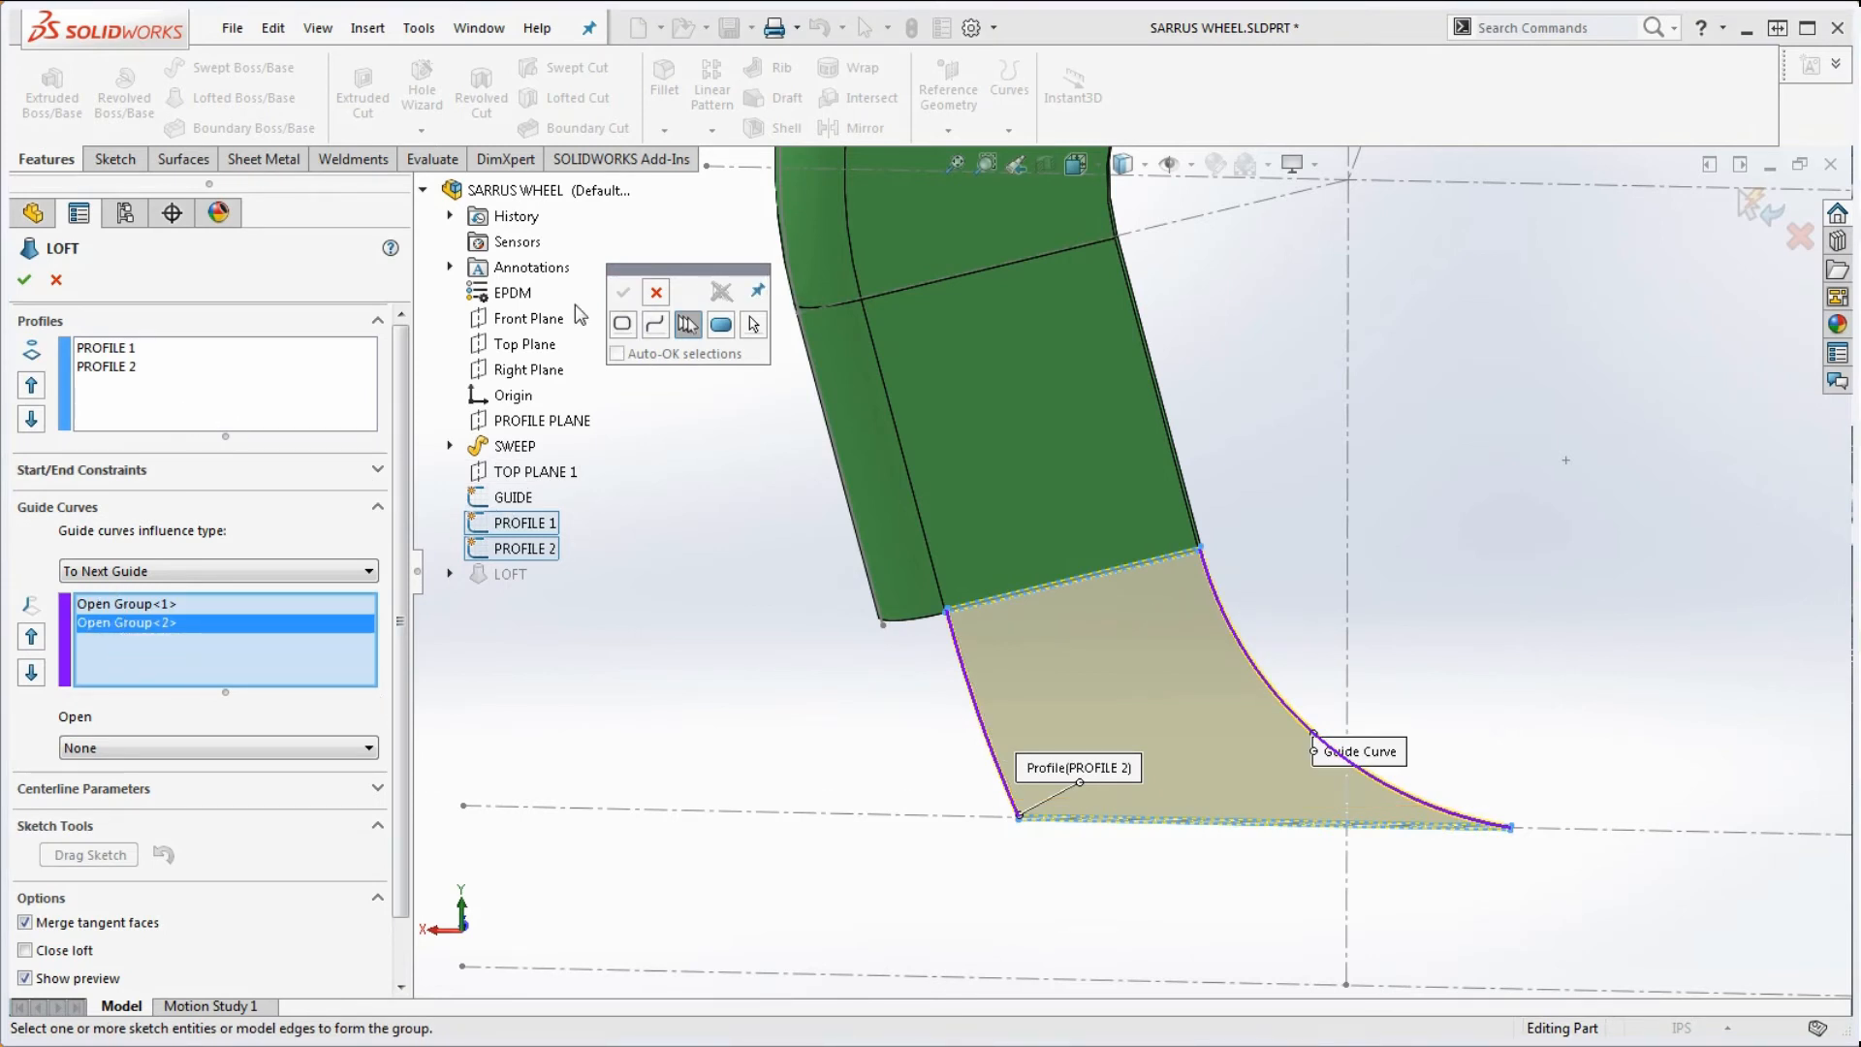
click(27, 281)
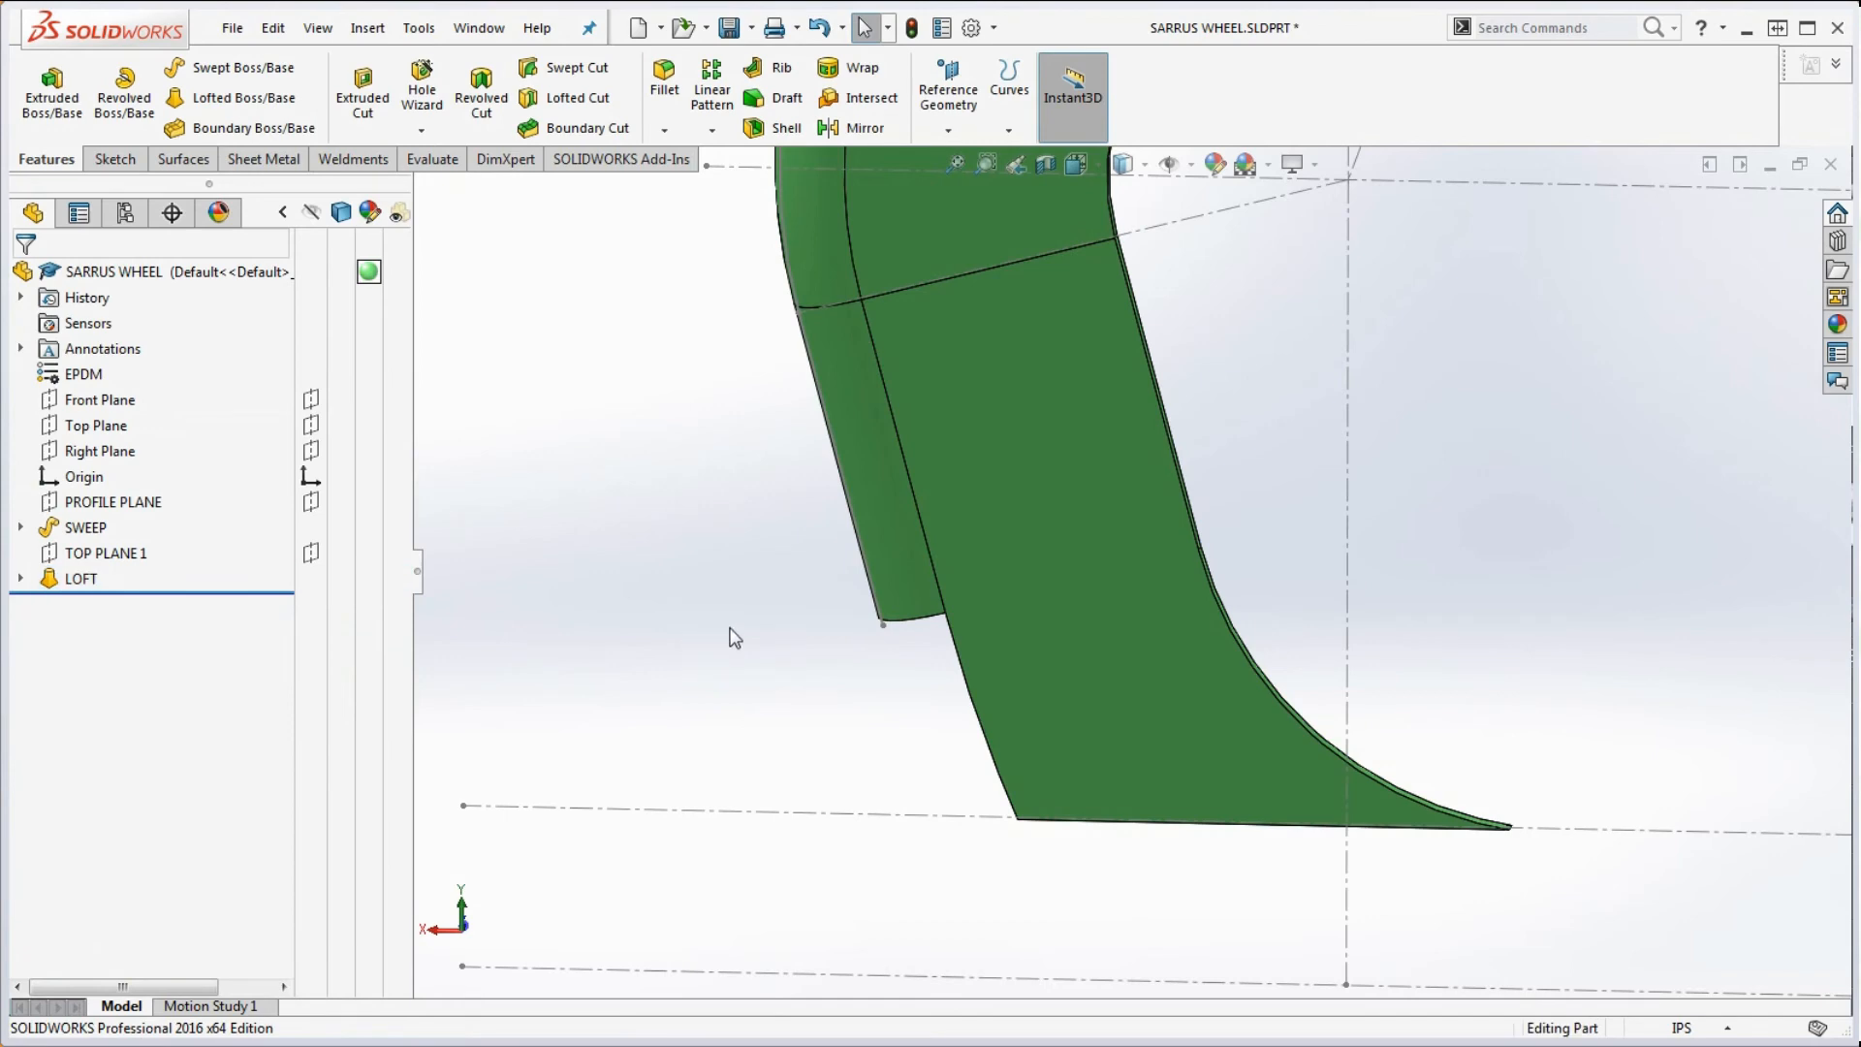
scroll(1107, 546, up, 4)
scroll(1170, 567, down, 2)
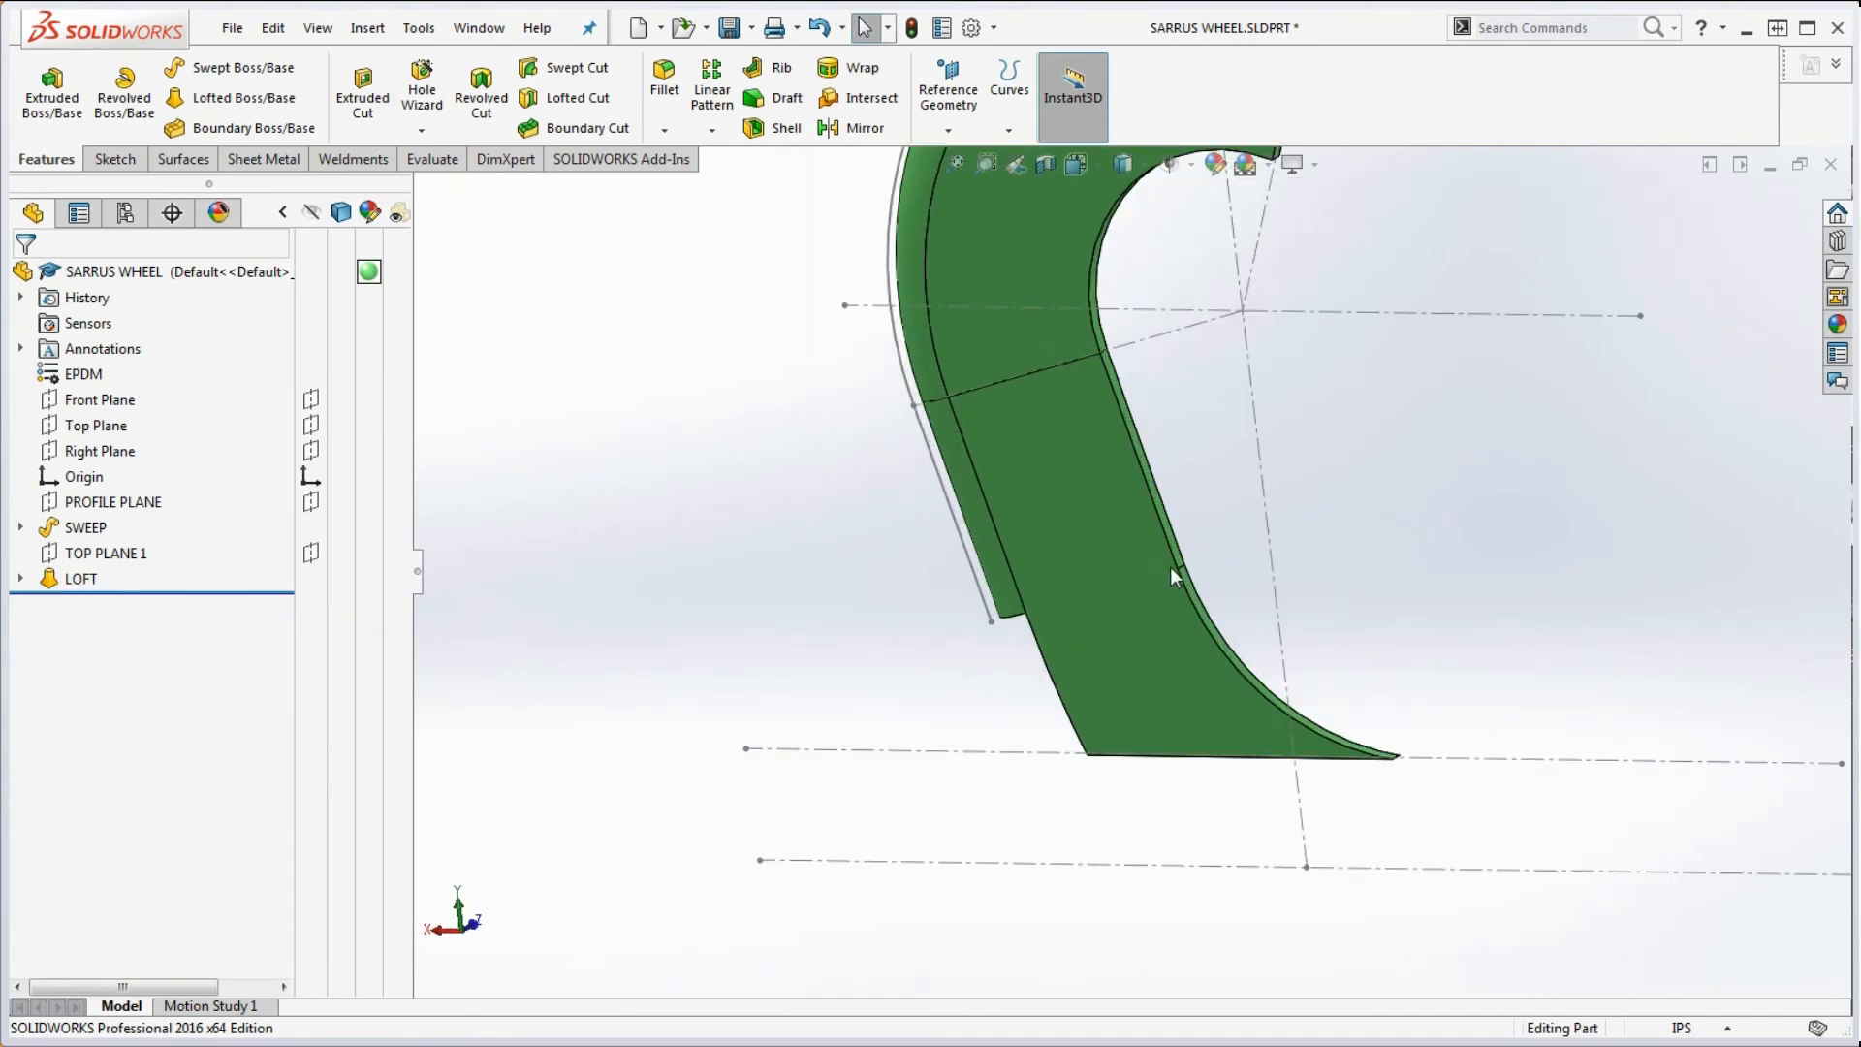
scroll(1334, 632, up, 2)
scroll(1237, 299, down, 2)
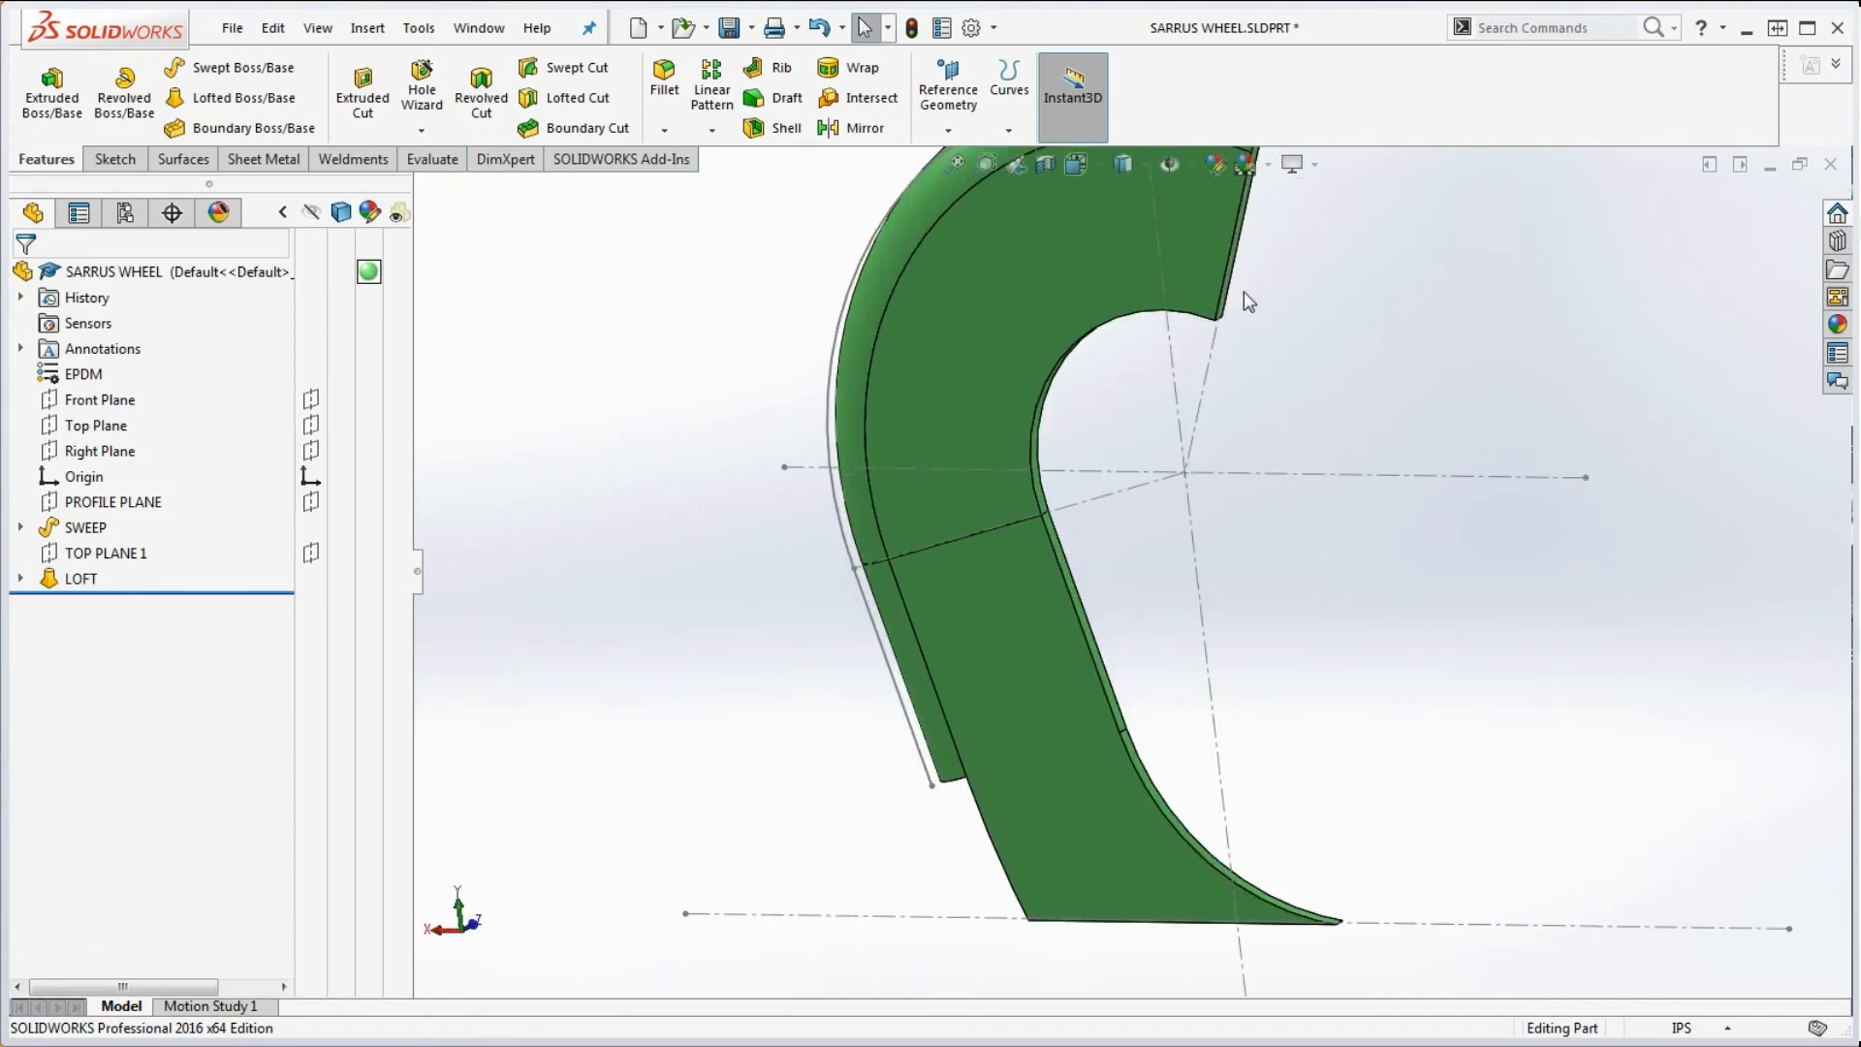
scroll(1243, 295, up, 2)
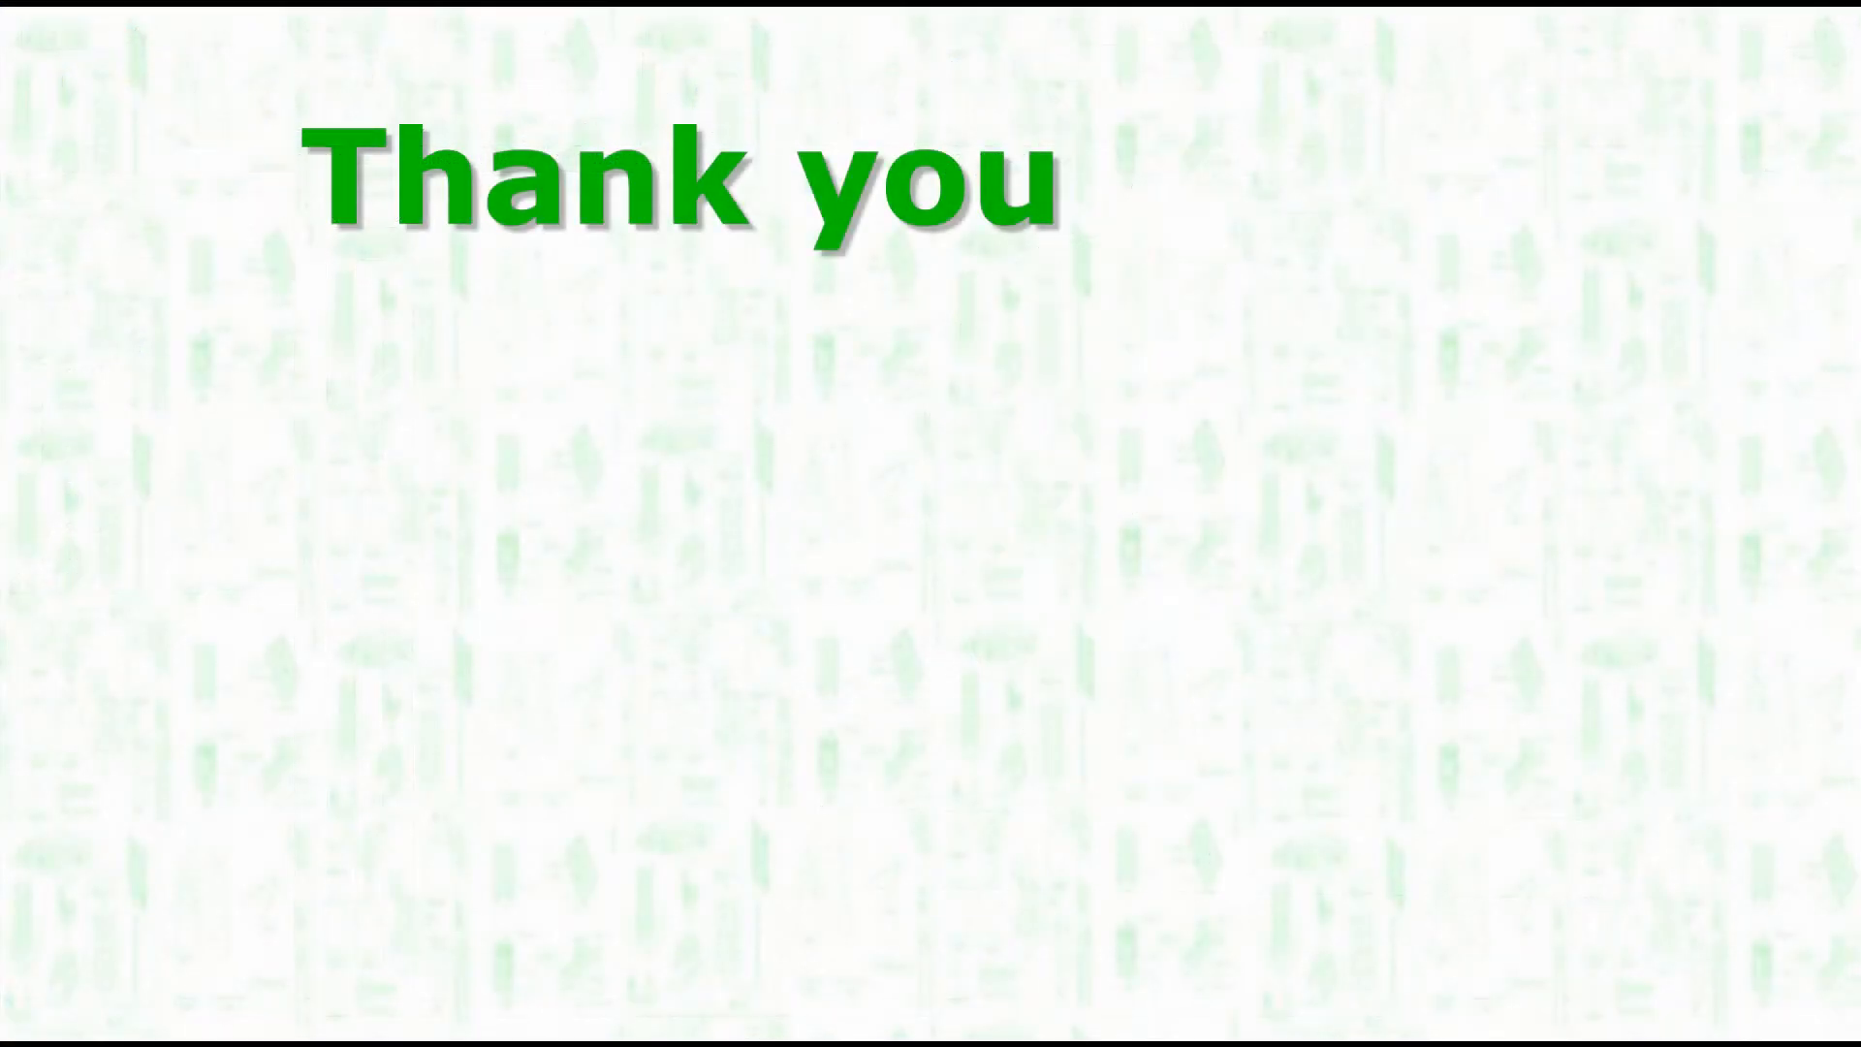